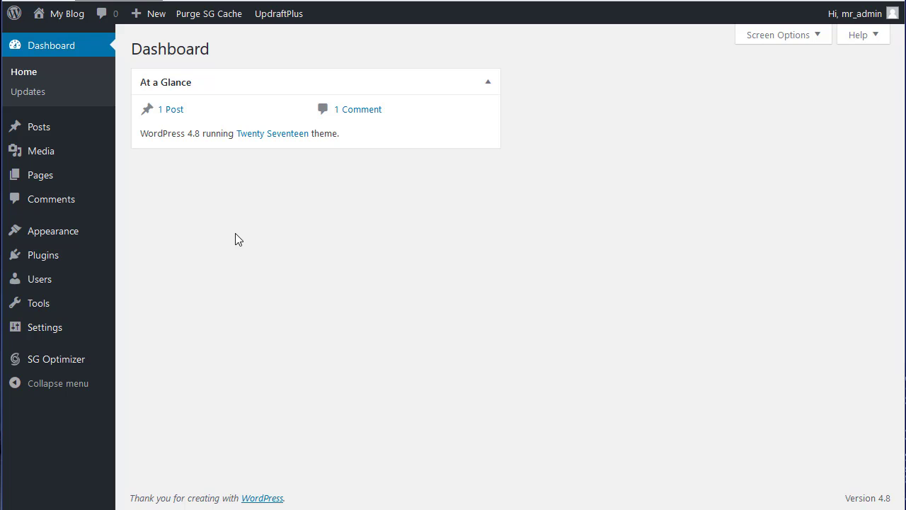
Step: Search the directory of new plugins for "wpmu security"
mouse_move(60, 262)
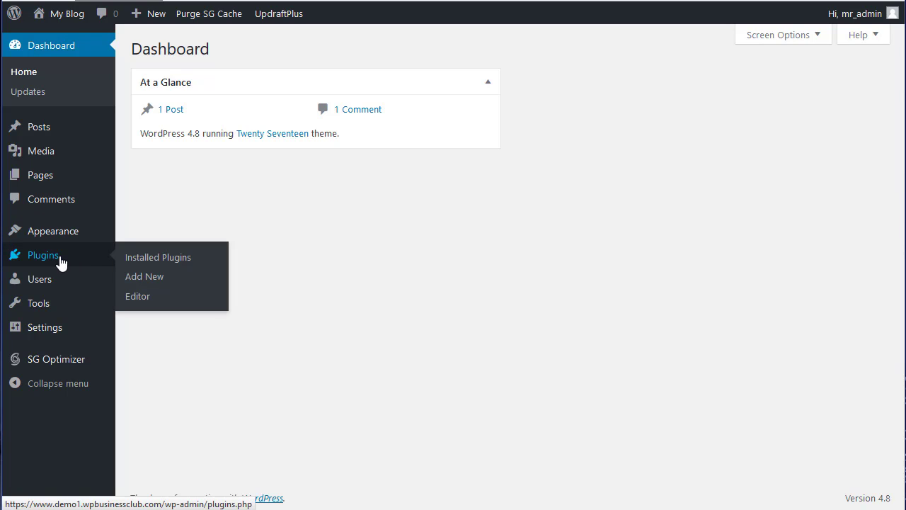
click(148, 282)
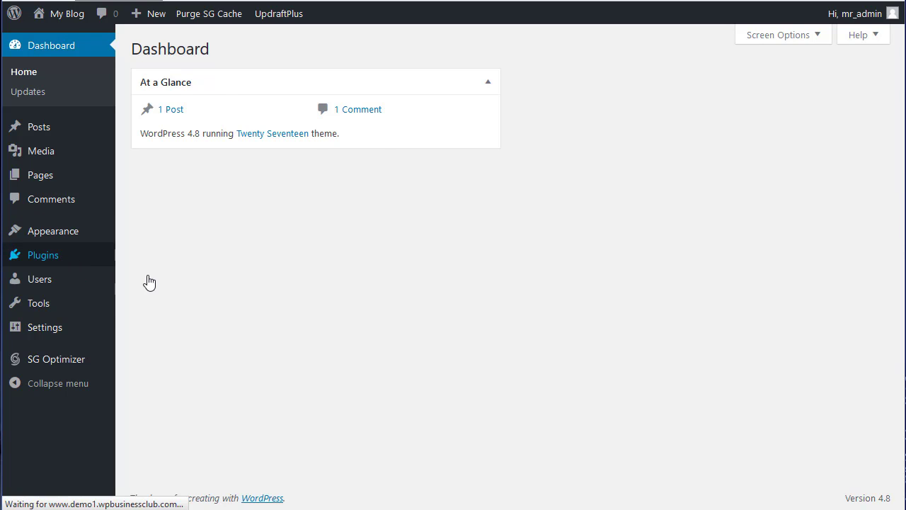
click(731, 89)
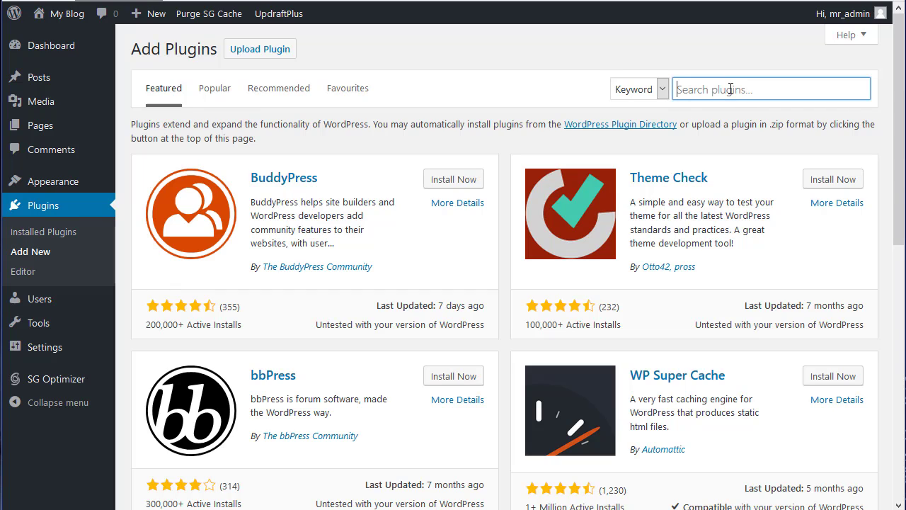
text(wpmu)
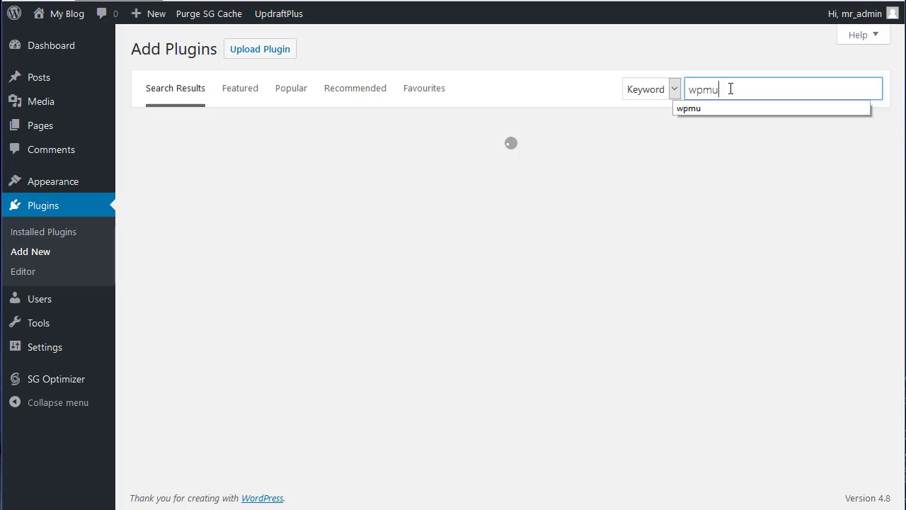
text( se)
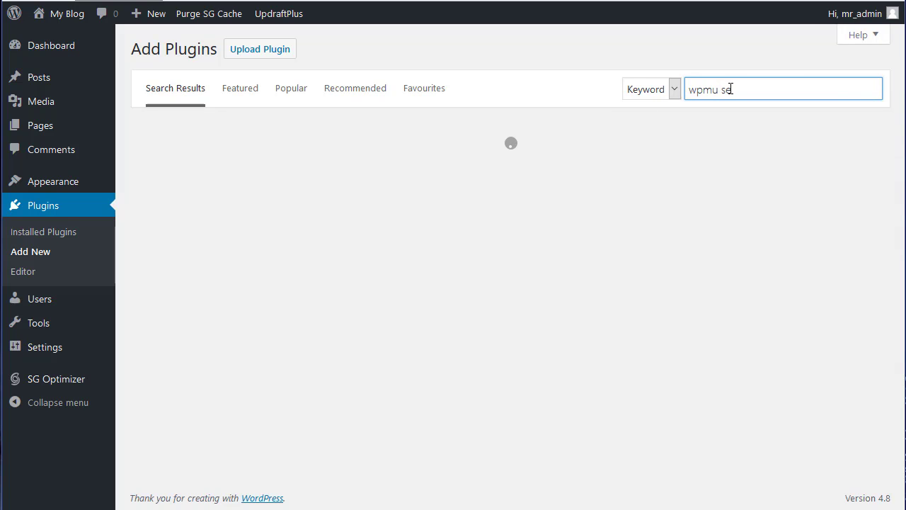
text(curity)
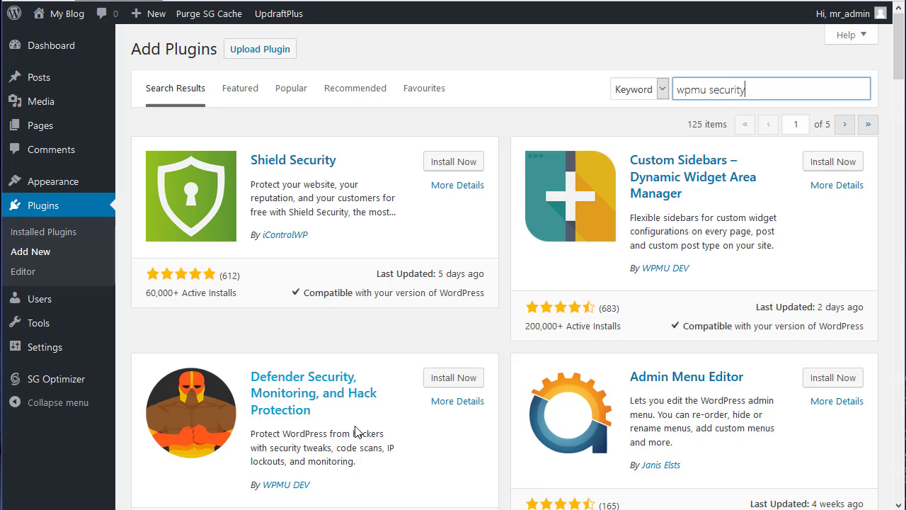
Step: Install and activate the Defender Security, Monitoring, and Hack Protection plugin, then complete its quick setup with File Scanning and IP Lockouts enabled
click(451, 379)
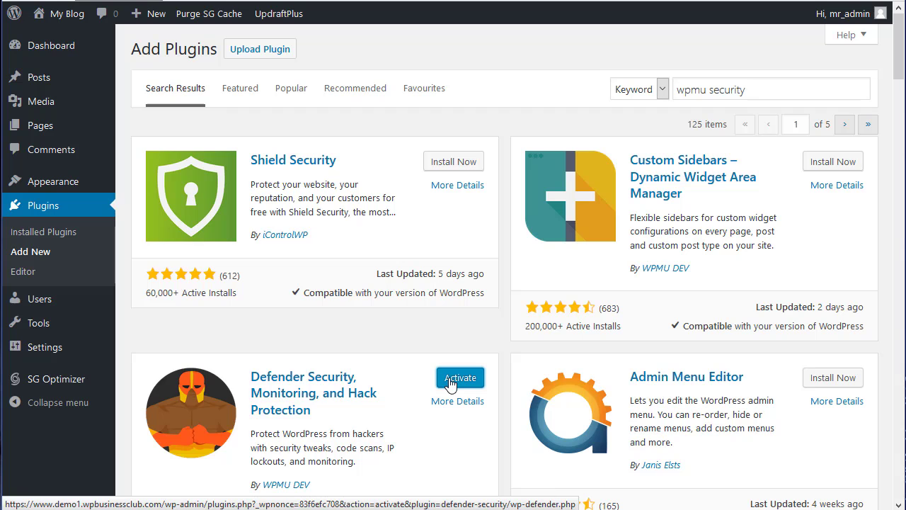
click(450, 383)
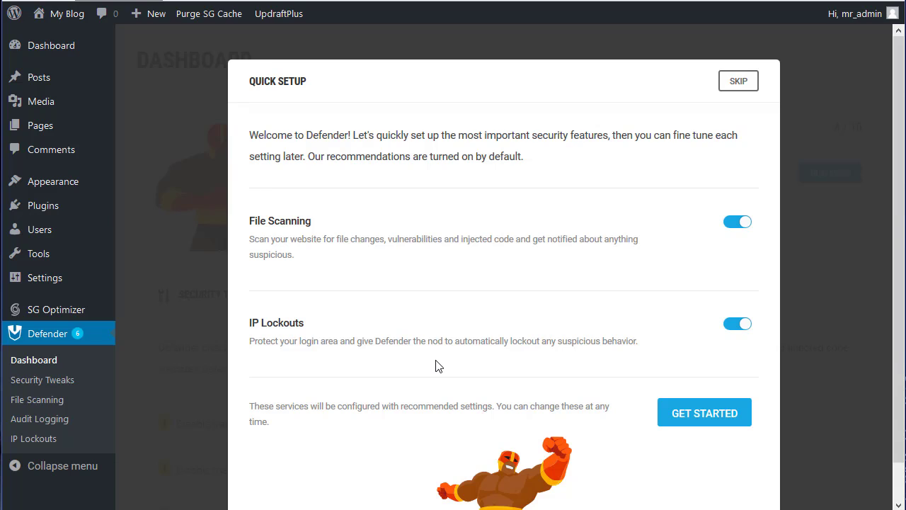
click(700, 416)
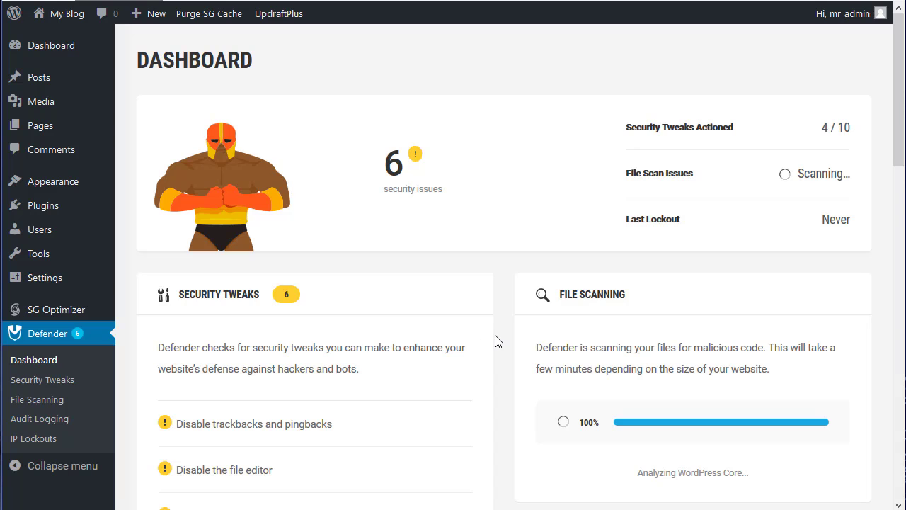
Step: Resolve the Disable trackbacks and pingbacks security tweak from the Defender dashboard by disabling pingbacks
scroll(495, 341, down, 3)
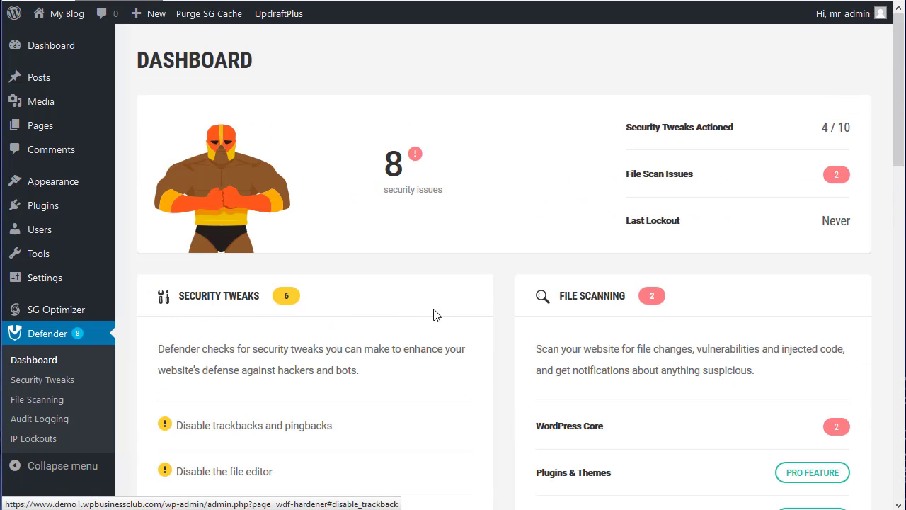
scroll(433, 315, down, 3)
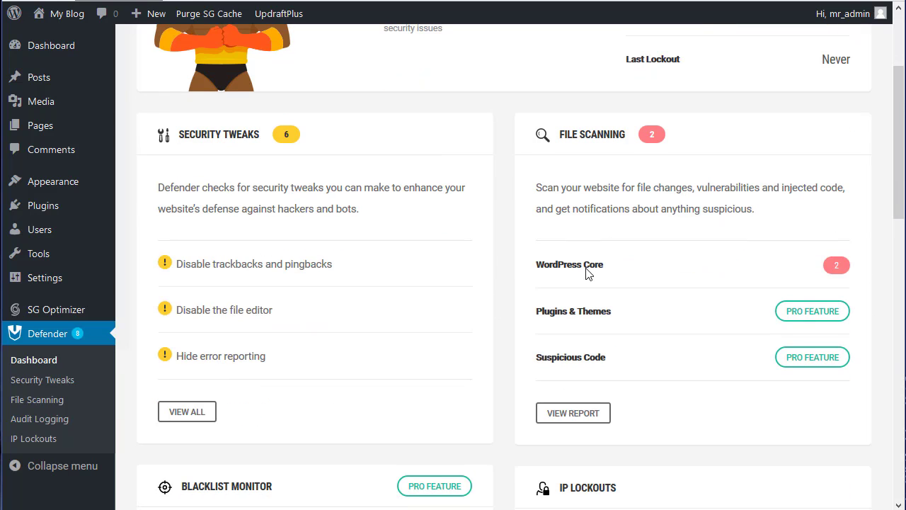
scroll(405, 293, down, 4)
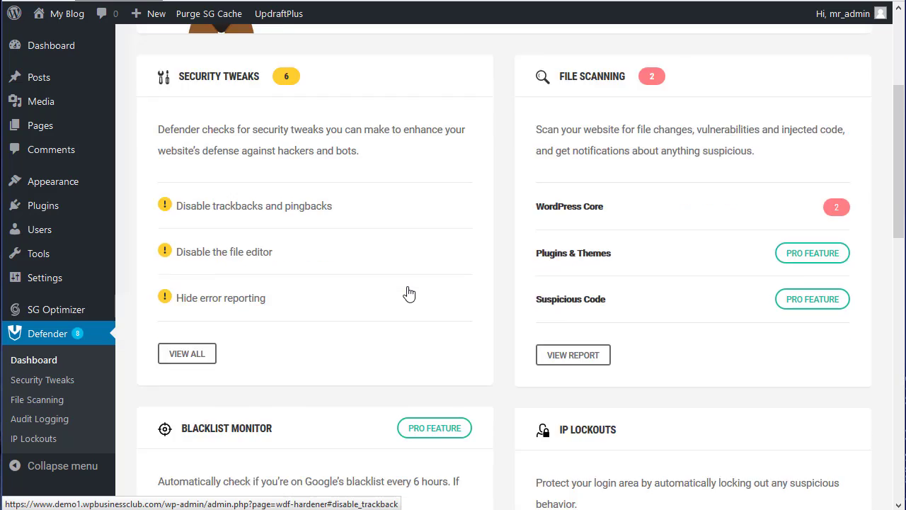
scroll(408, 292, up, 3)
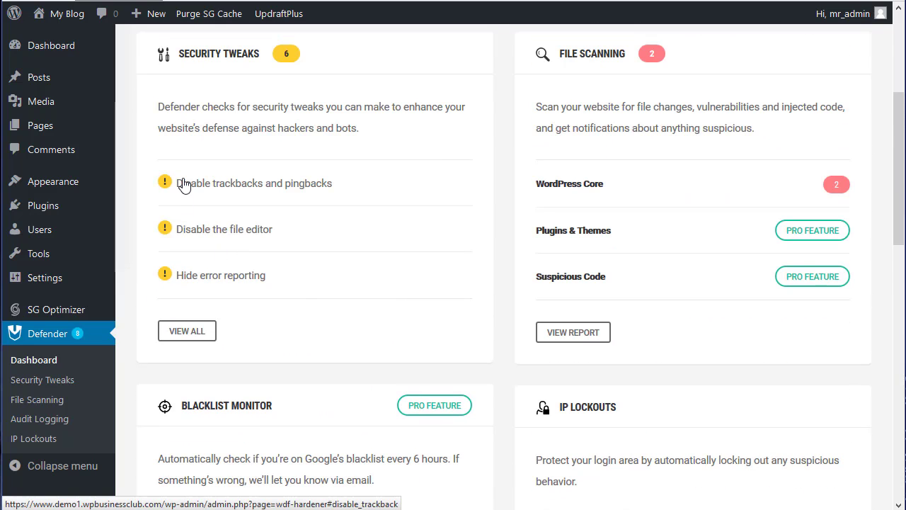
click(368, 194)
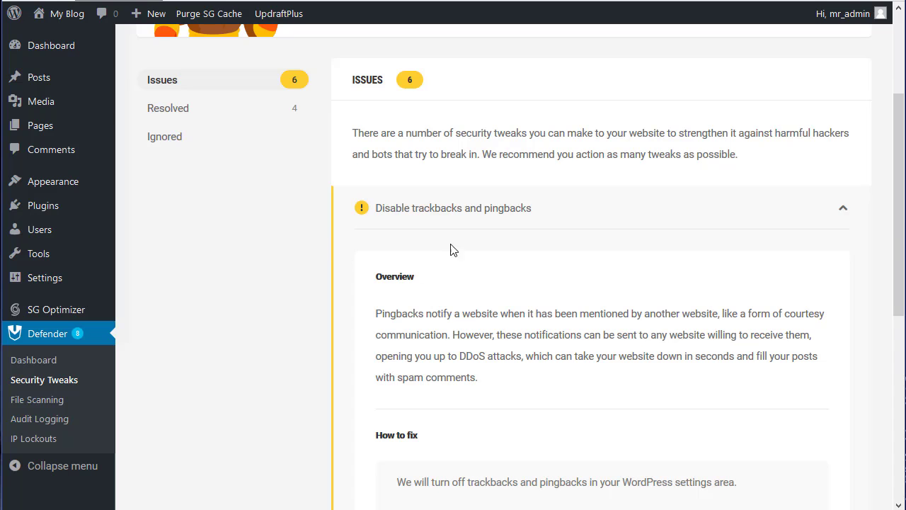
scroll(737, 236, down, 1)
scroll(738, 237, down, 1)
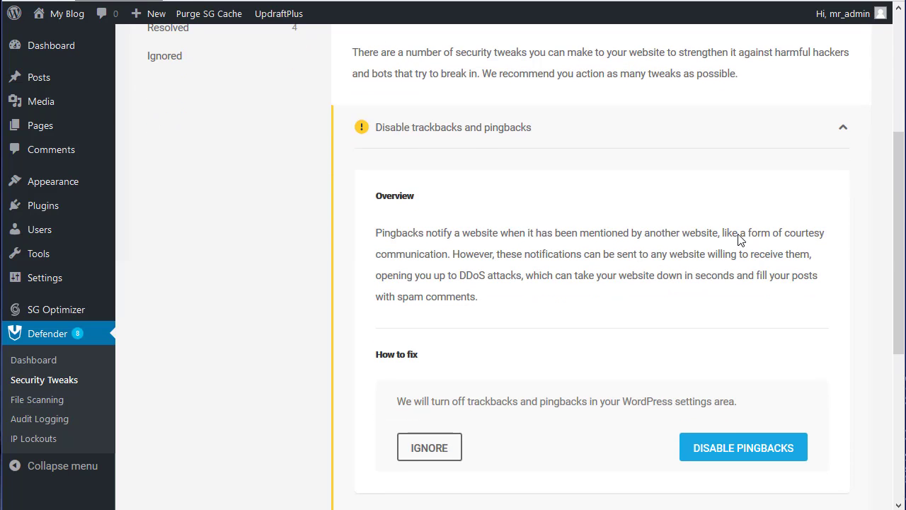
scroll(532, 241, up, 1)
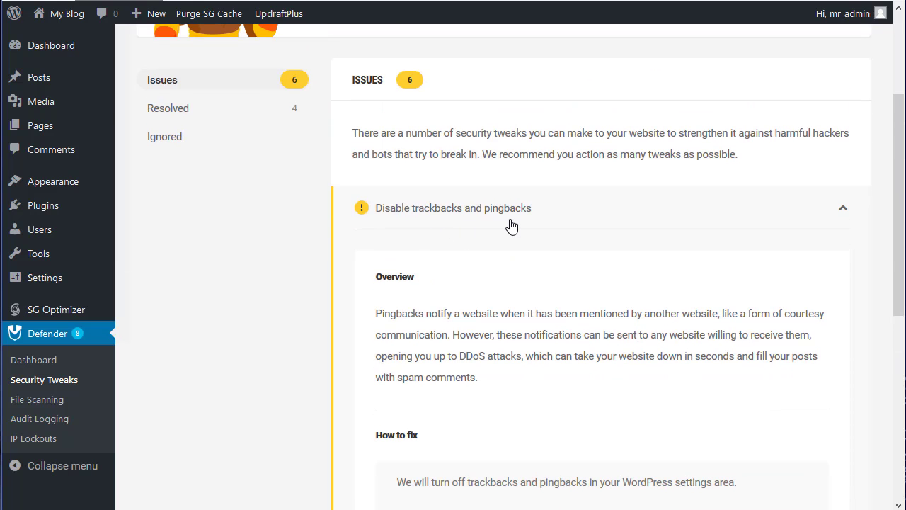
scroll(512, 227, down, 2)
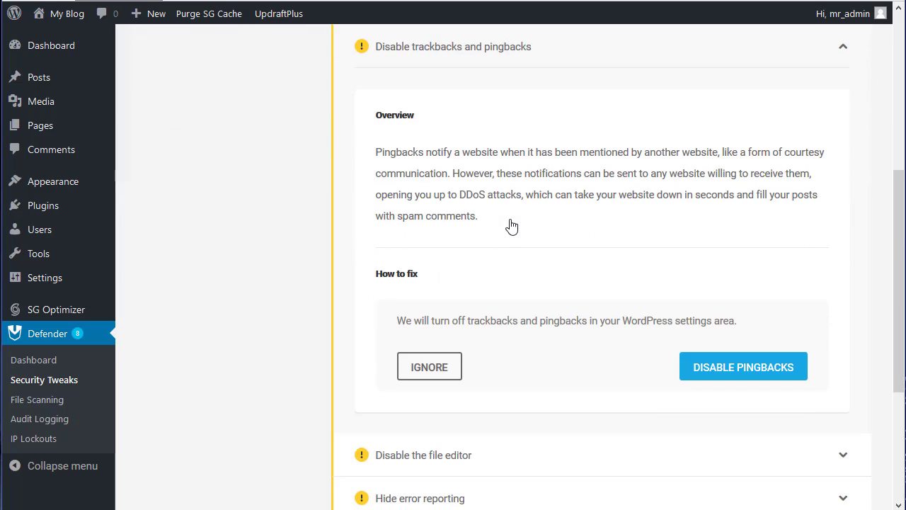
click(728, 378)
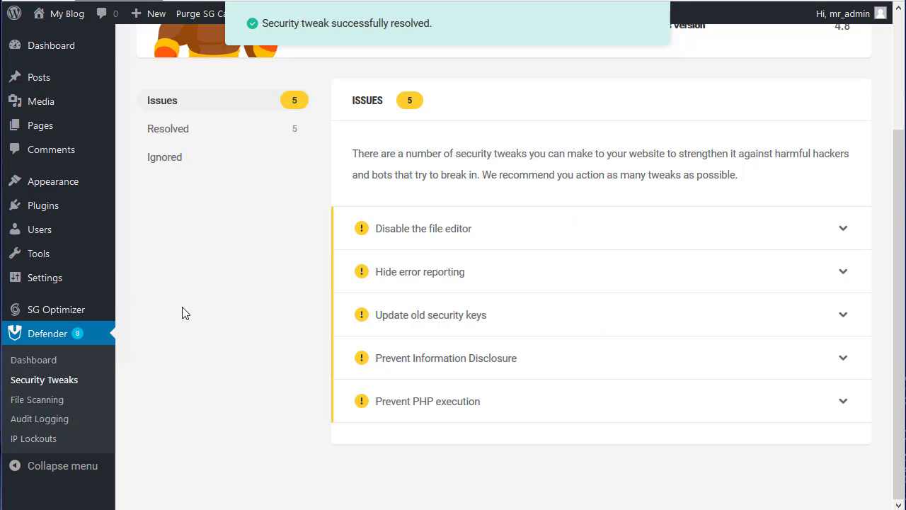
Step: Resolve the Disable the file editor security tweak by turning off access to the built-in file editor
mouse_move(59, 186)
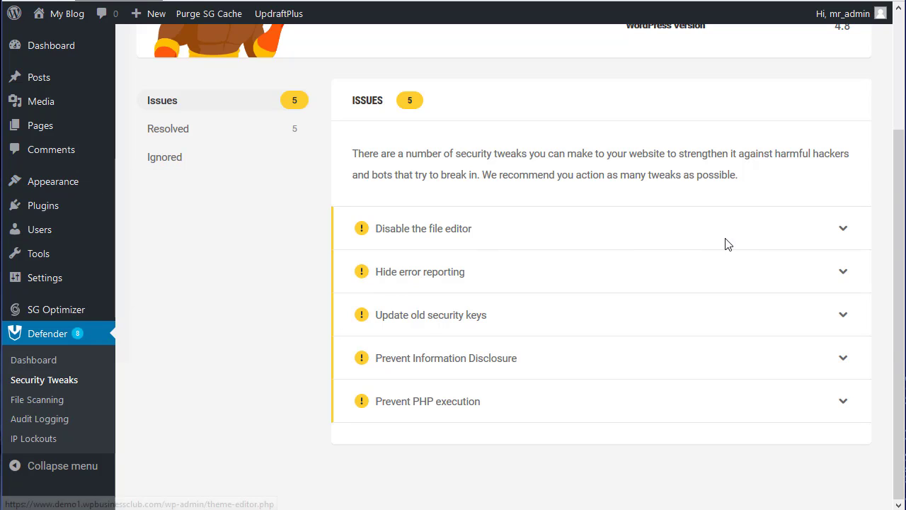
click(794, 235)
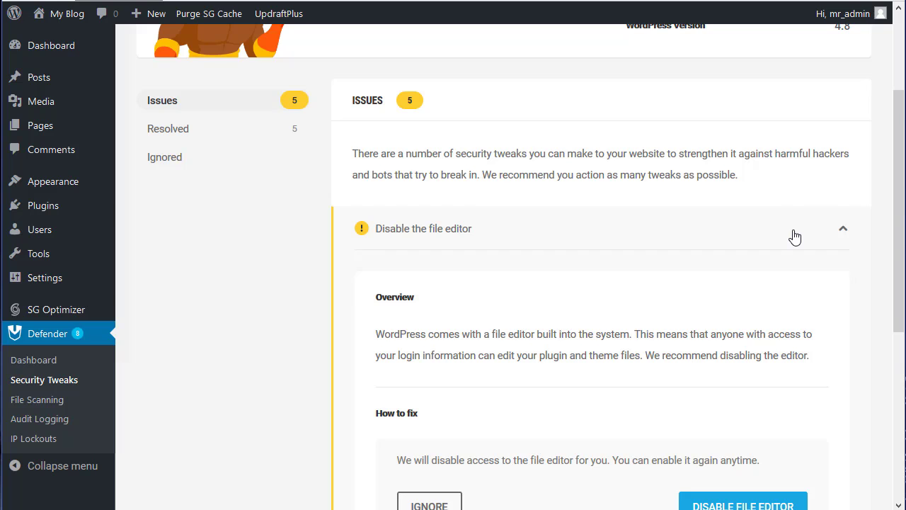
scroll(794, 236, down, 2)
scroll(793, 235, down, 3)
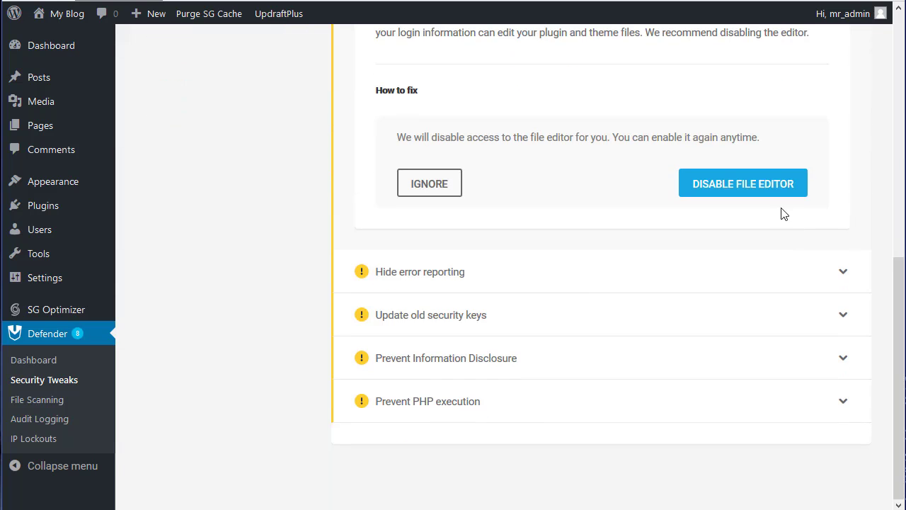
click(775, 192)
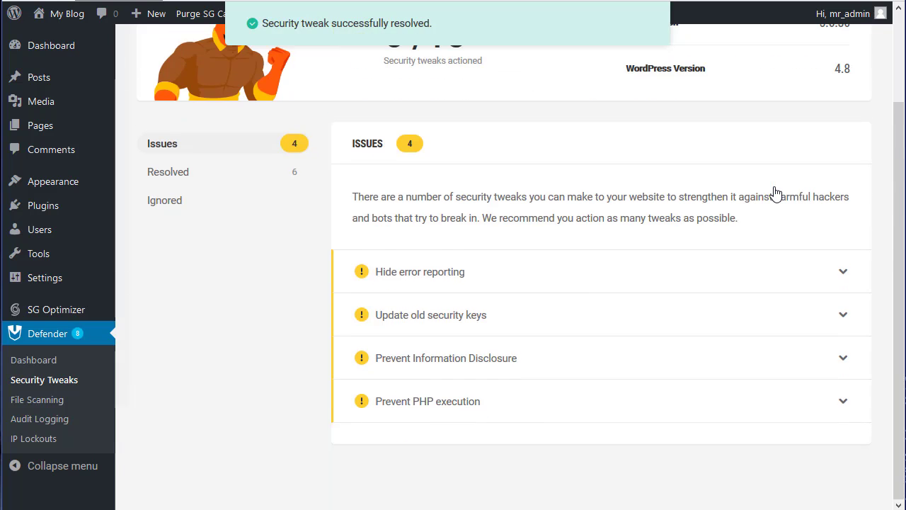
Step: Review the overview and fix instructions of the Hide error reporting issue, then collapse it
click(803, 271)
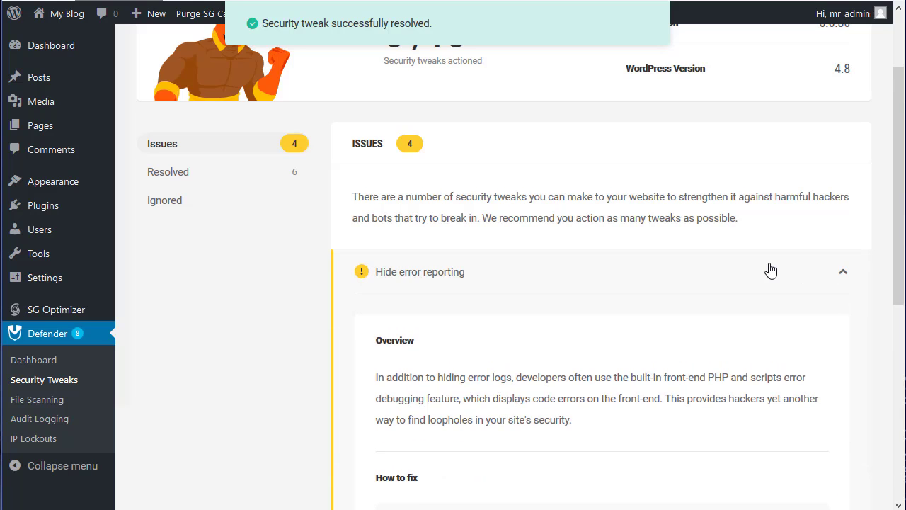
scroll(770, 270, down, 3)
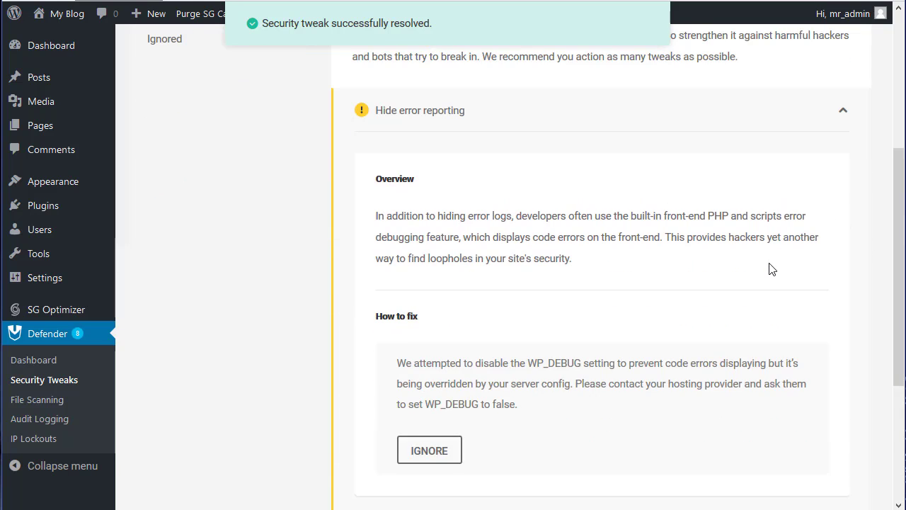
scroll(771, 271, down, 2)
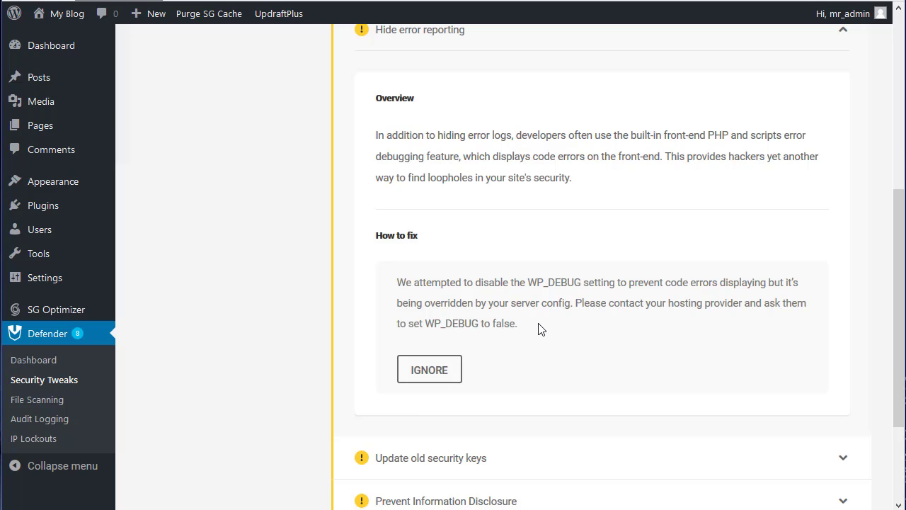
scroll(538, 327, down, 2)
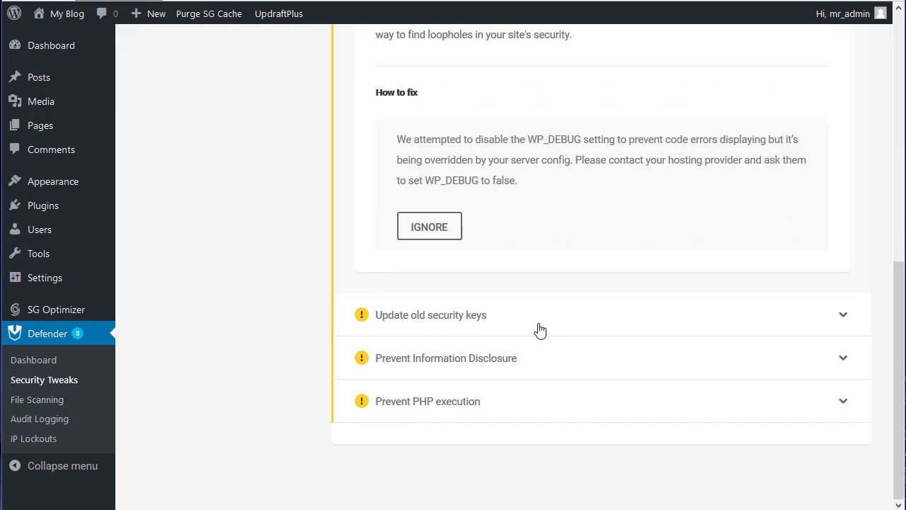
scroll(735, 294, up, 2)
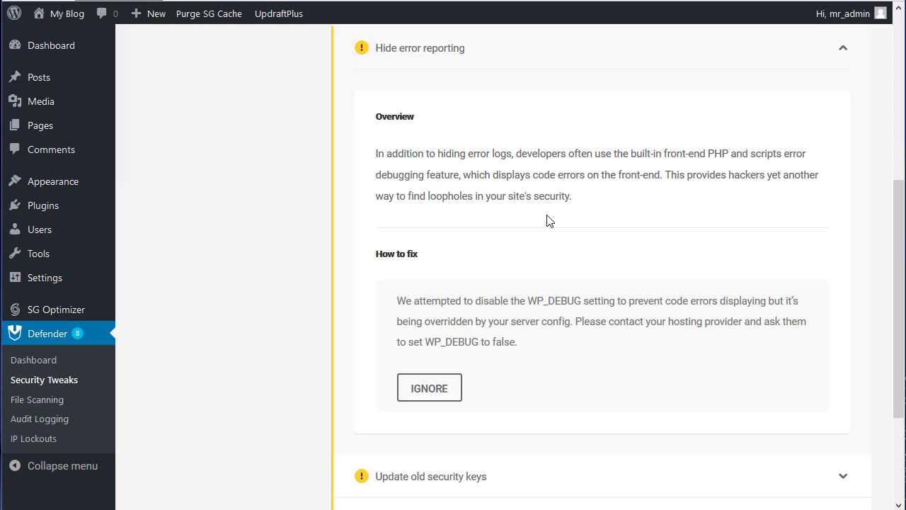
click(844, 52)
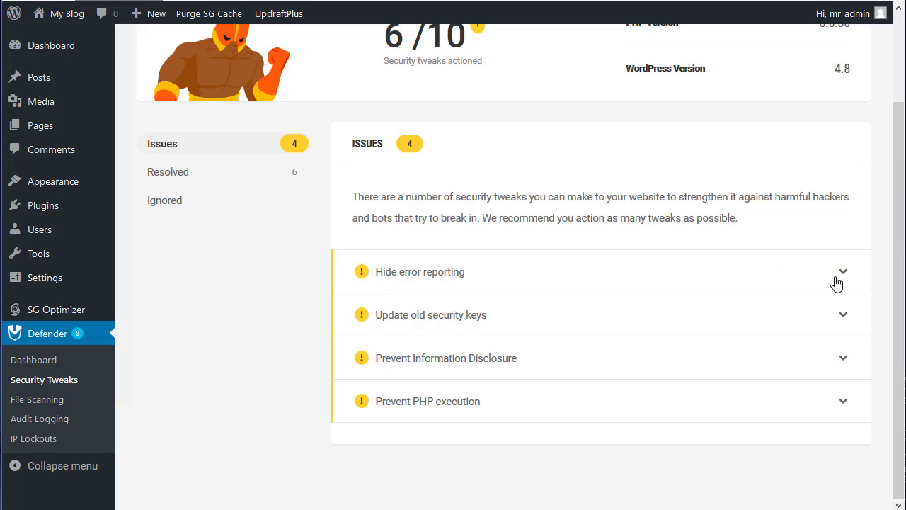
Step: Resolve the Update old security keys tweak by regenerating the site's security keys
click(845, 318)
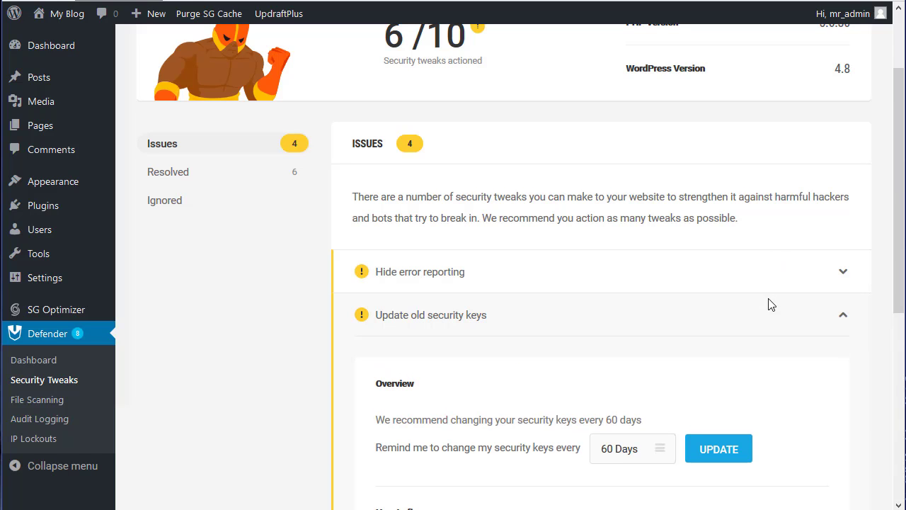
scroll(708, 298, down, 3)
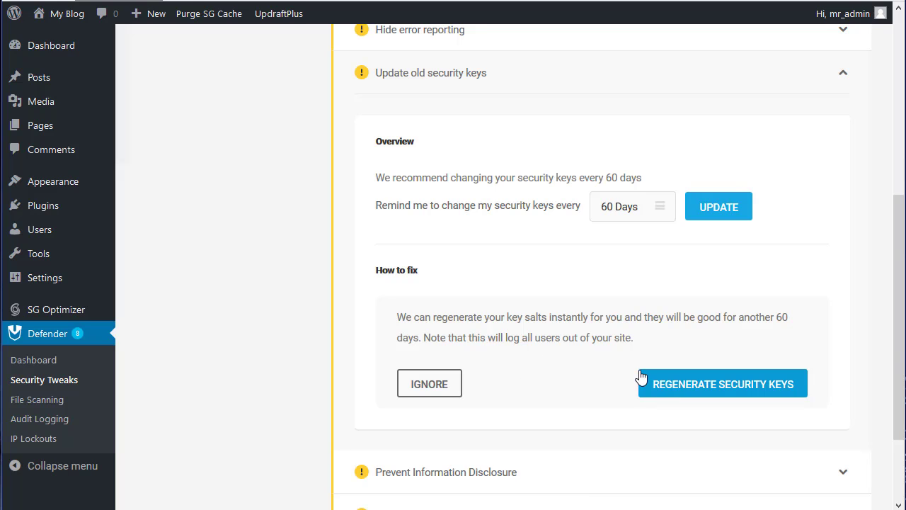
scroll(851, 303, down, 2)
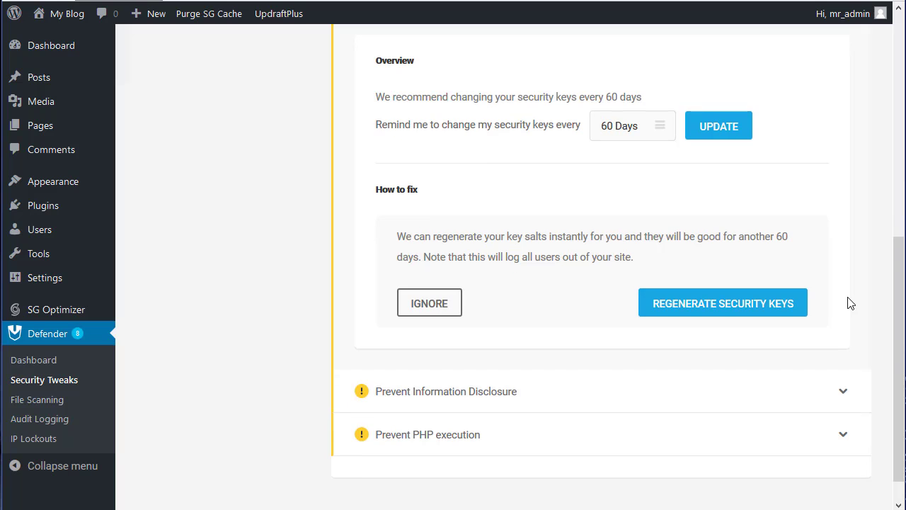
click(692, 308)
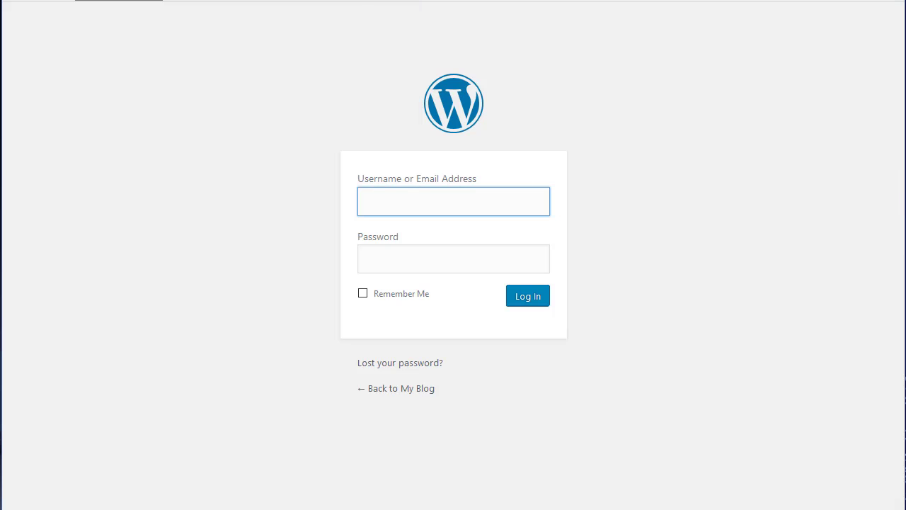
Step: Fill in the username and account password from the saved Wpbusinessclub (demo1) passcard and log back in to the site
click(361, 1)
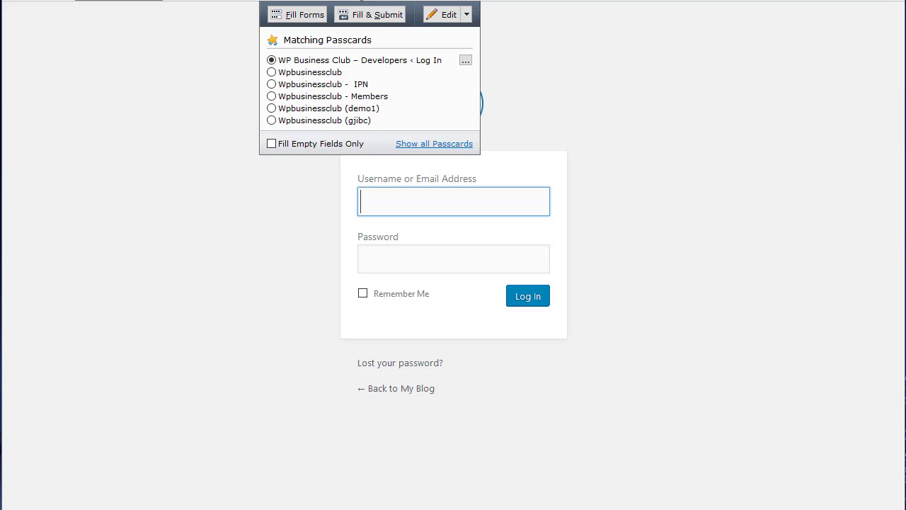
click(324, 109)
click(287, 15)
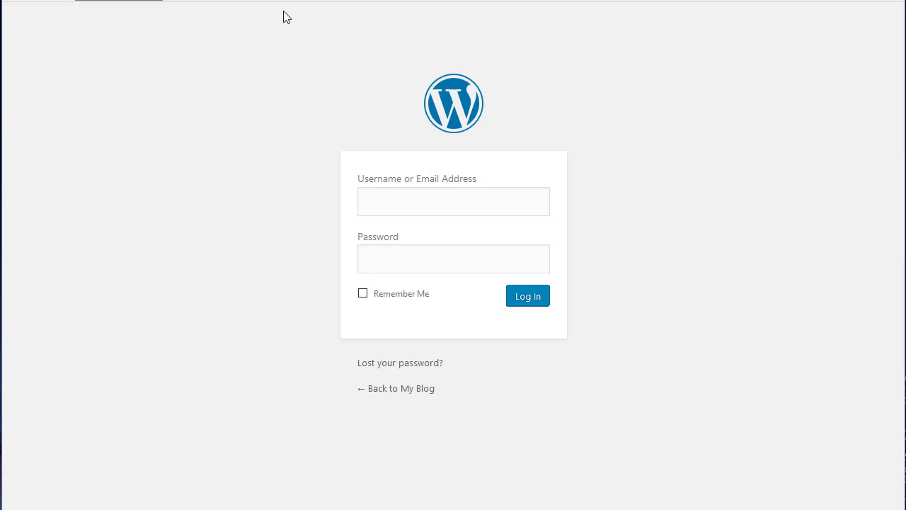
click(520, 303)
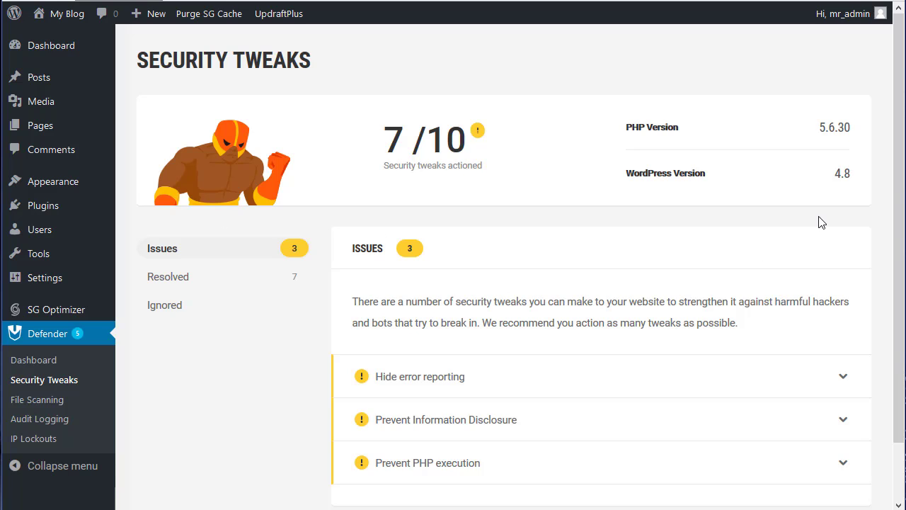
Step: Review the overview and fix instructions of the Prevent Information Disclosure issue, then collapse it
scroll(820, 222, down, 1)
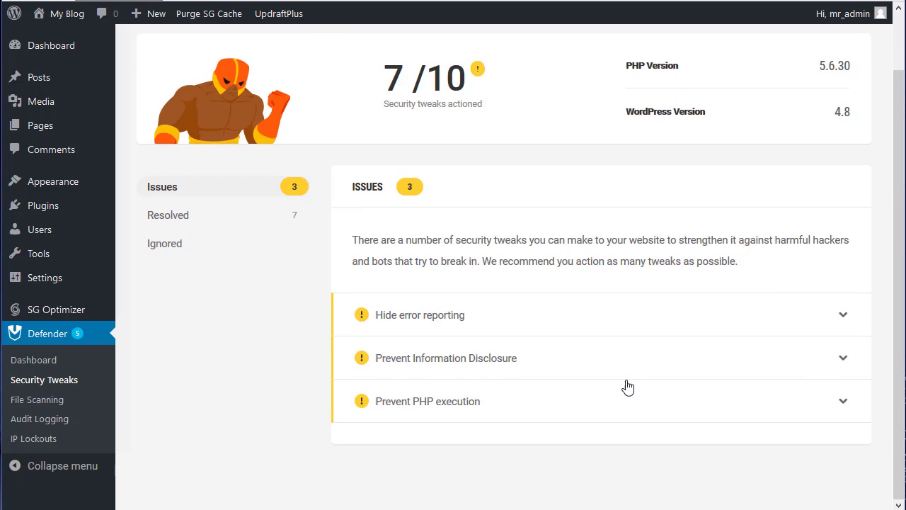
click(844, 359)
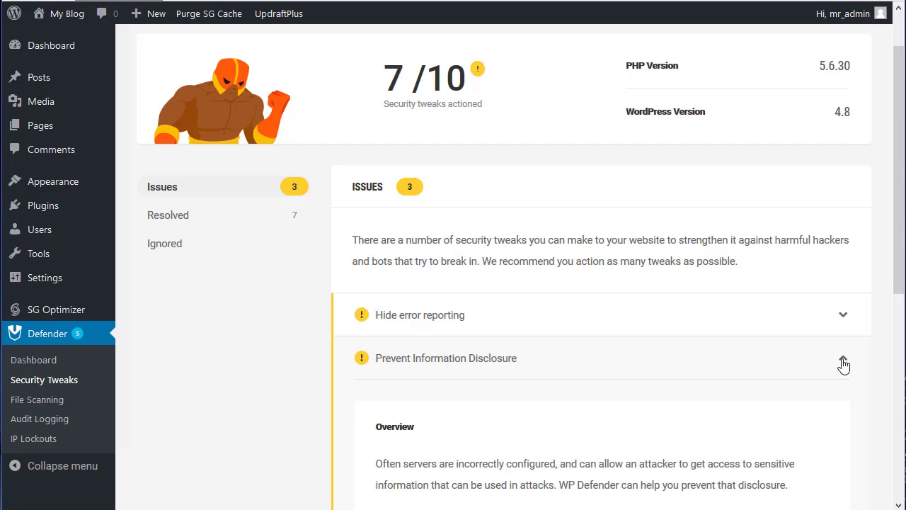
scroll(843, 366, down, 5)
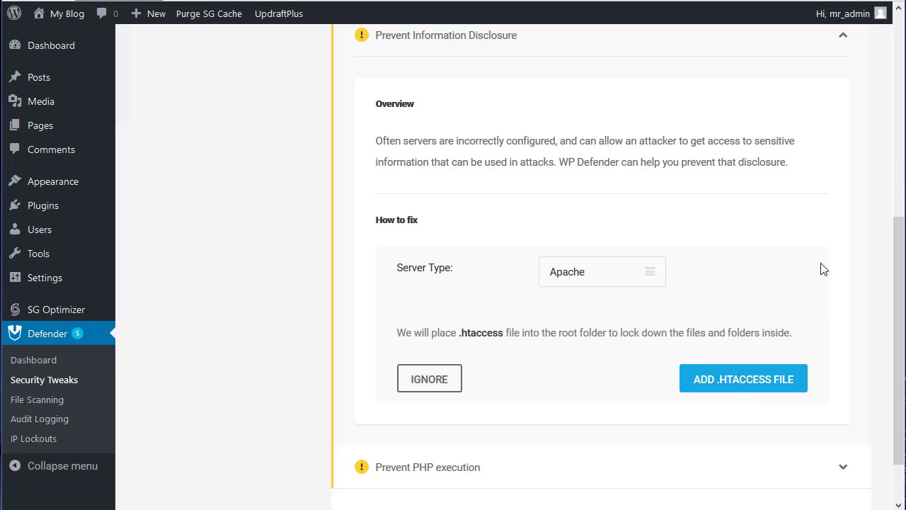
click(843, 41)
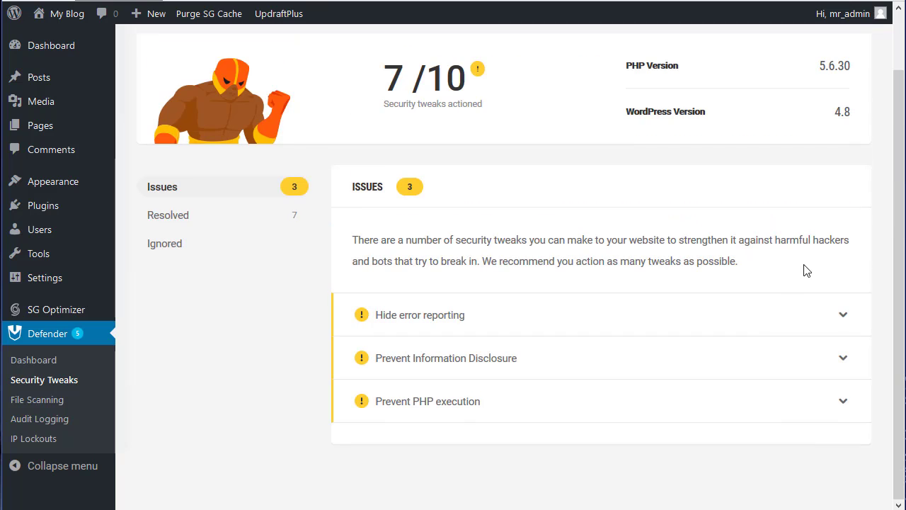
Step: Examine the Prevent PHP execution issue, including its server type and ignored file path options, then collapse it
click(840, 400)
scroll(775, 384, down, 3)
scroll(774, 384, down, 2)
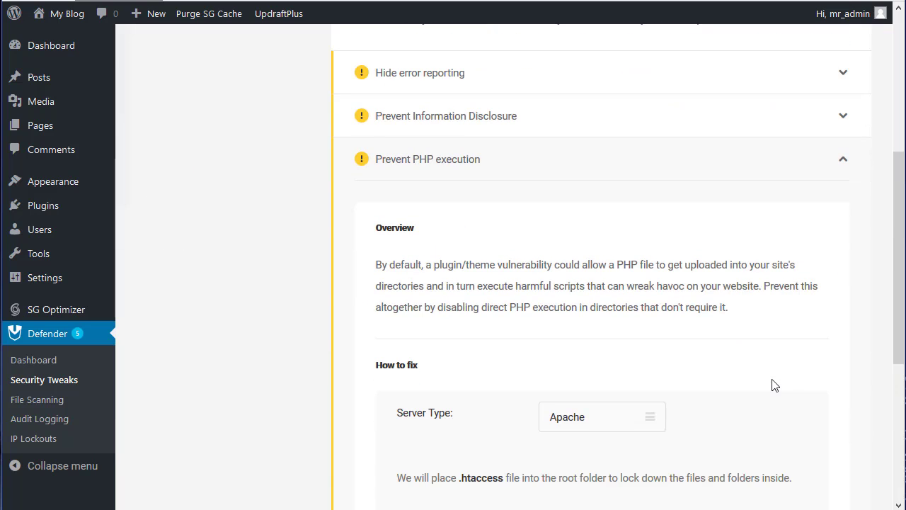
scroll(466, 159, up, 1)
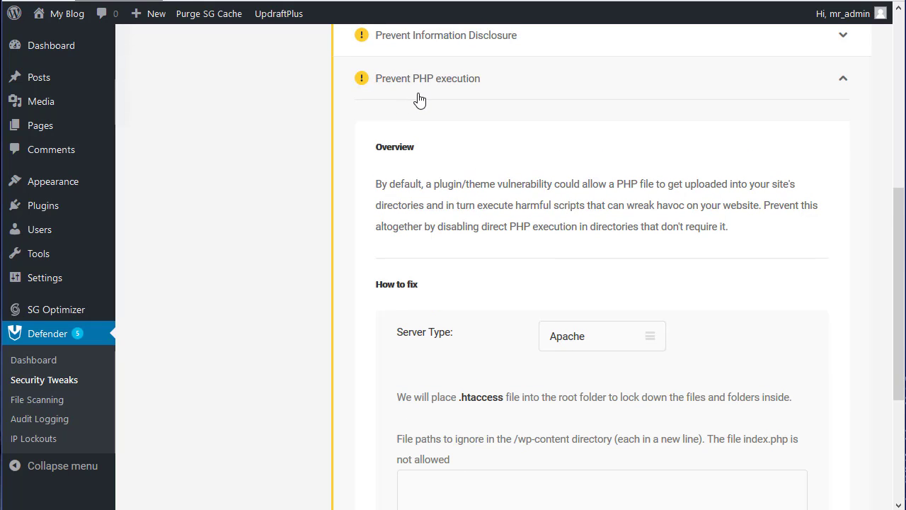
scroll(769, 328, down, 1)
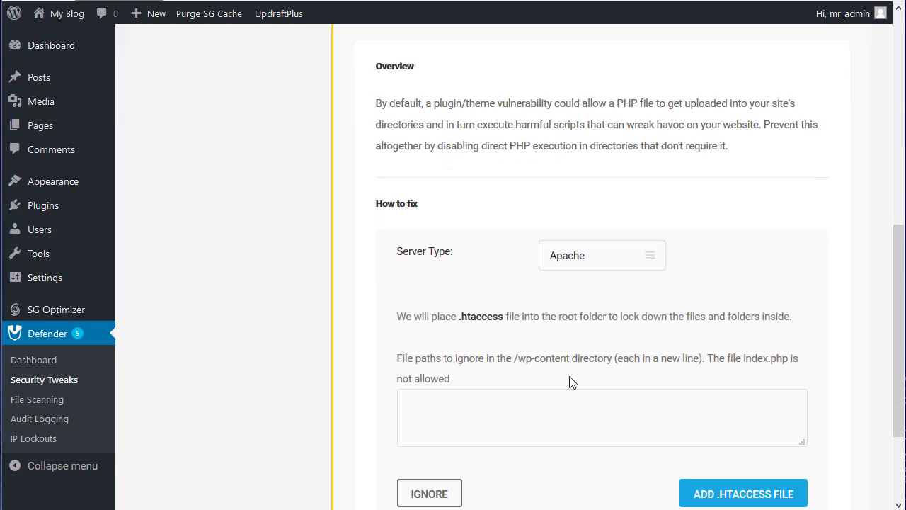
scroll(573, 380, down, 2)
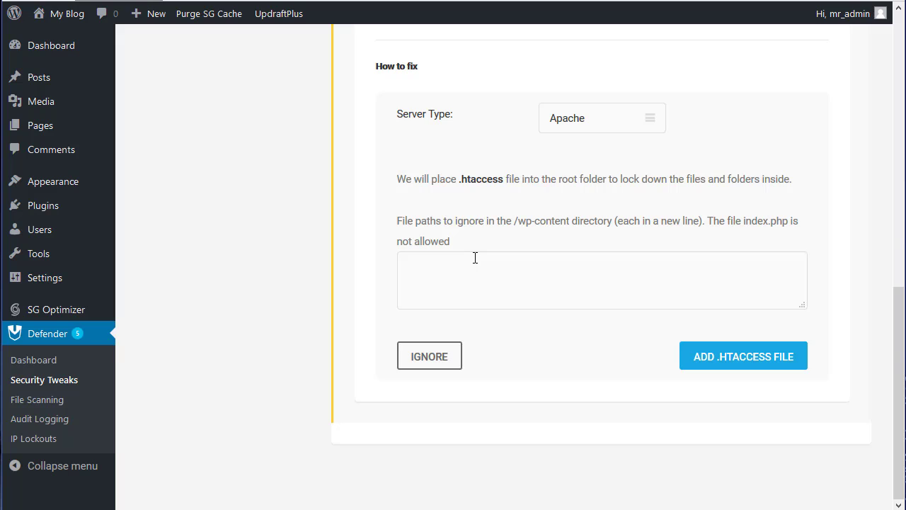
click(544, 306)
scroll(515, 366, up, 7)
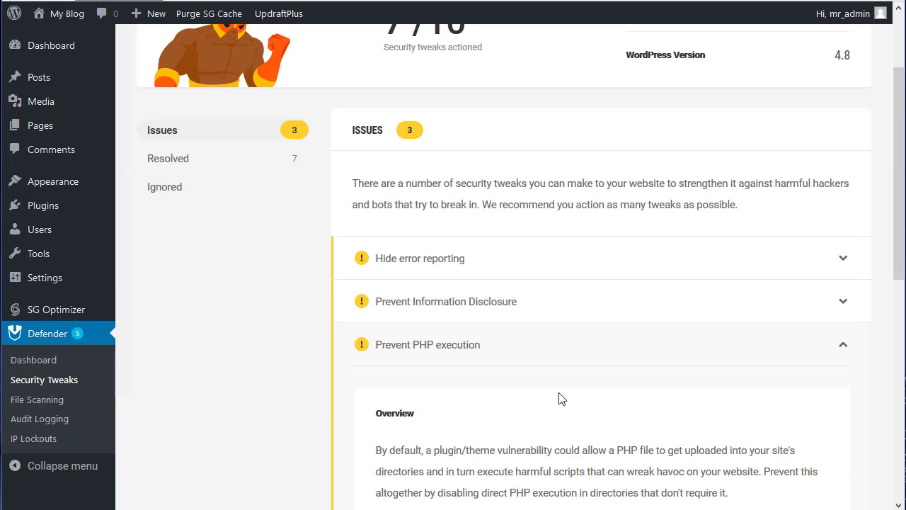
scroll(809, 456, down, 5)
scroll(810, 436, up, 3)
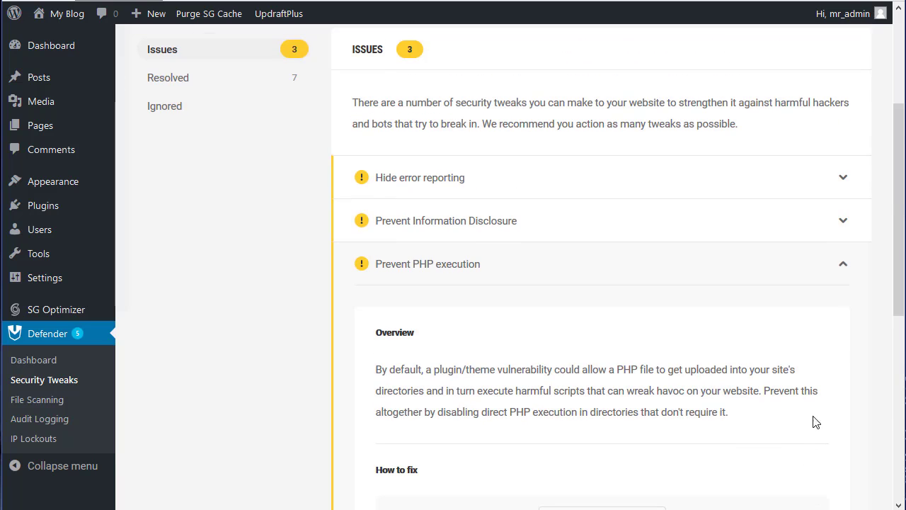
click(843, 266)
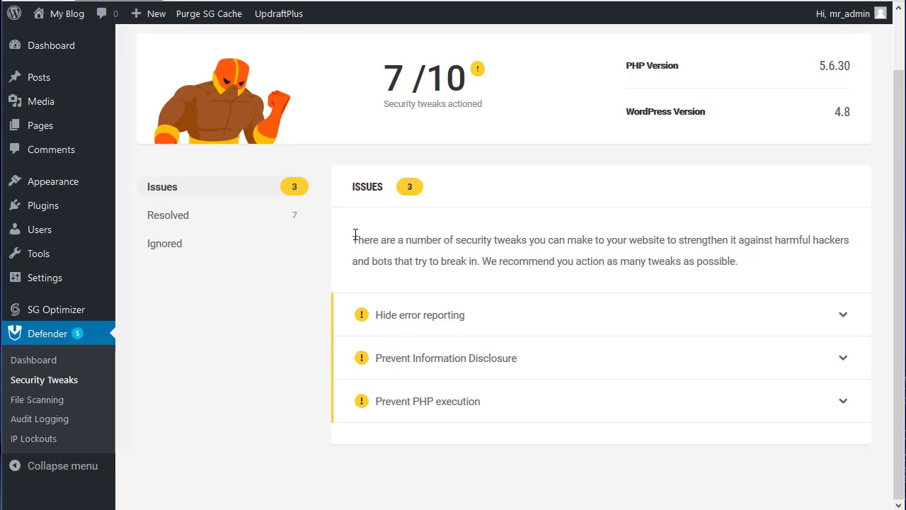
Step: Review the suspicious files listed under File Scanning, then view Defender's Audit Logging page
click(20, 402)
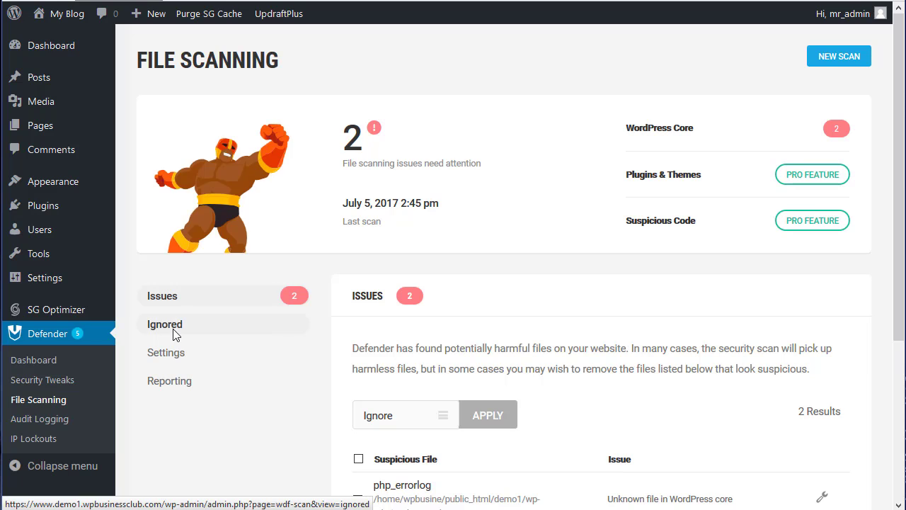
scroll(276, 356, down, 3)
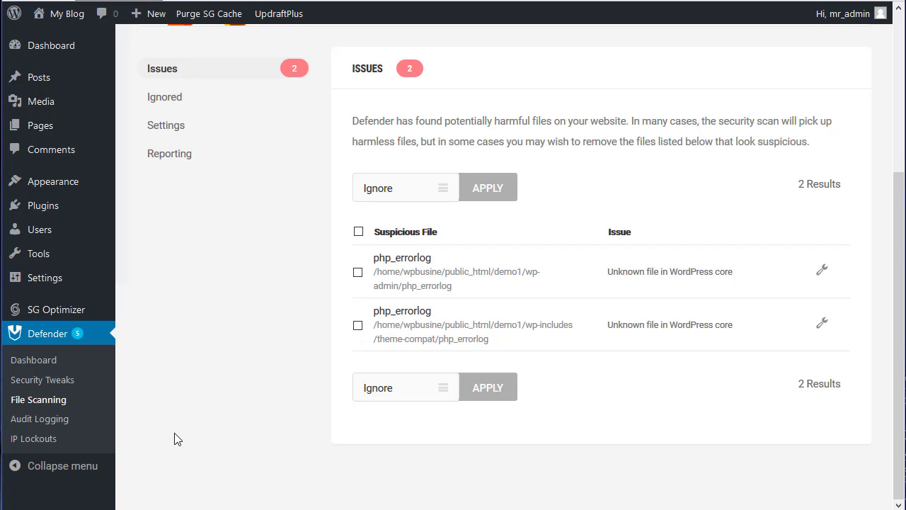
click(38, 422)
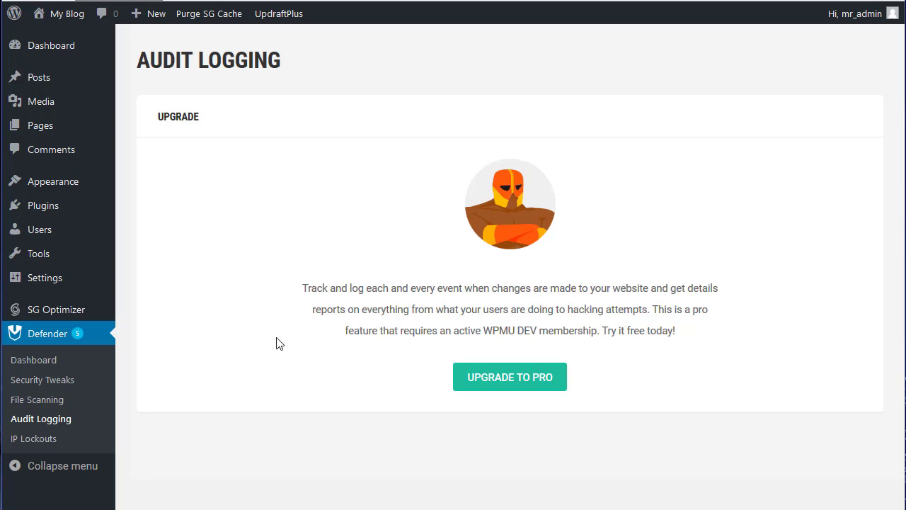
Step: Examine the IP Lockouts login protection settings, covering lockout threshold, lockout time, lockout message and automatically banned usernames
click(30, 439)
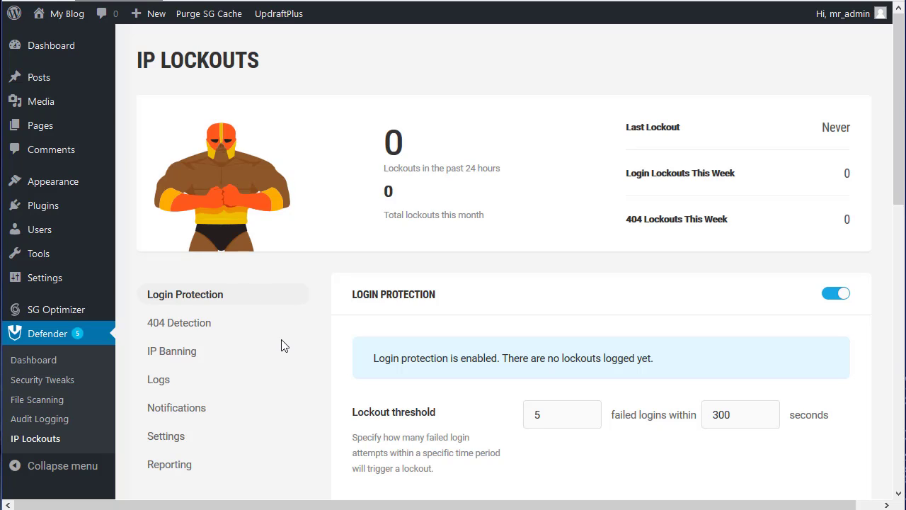
scroll(282, 345, down, 2)
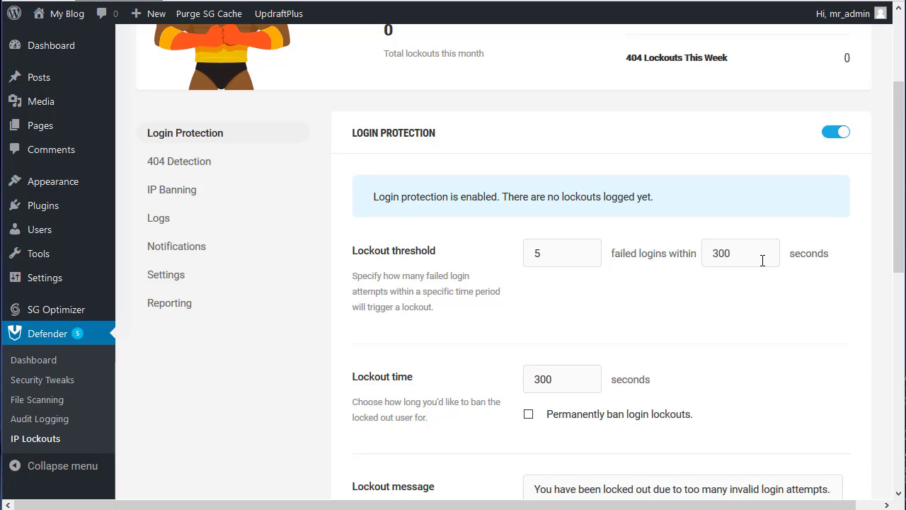
scroll(763, 261, down, 2)
scroll(763, 261, down, 2)
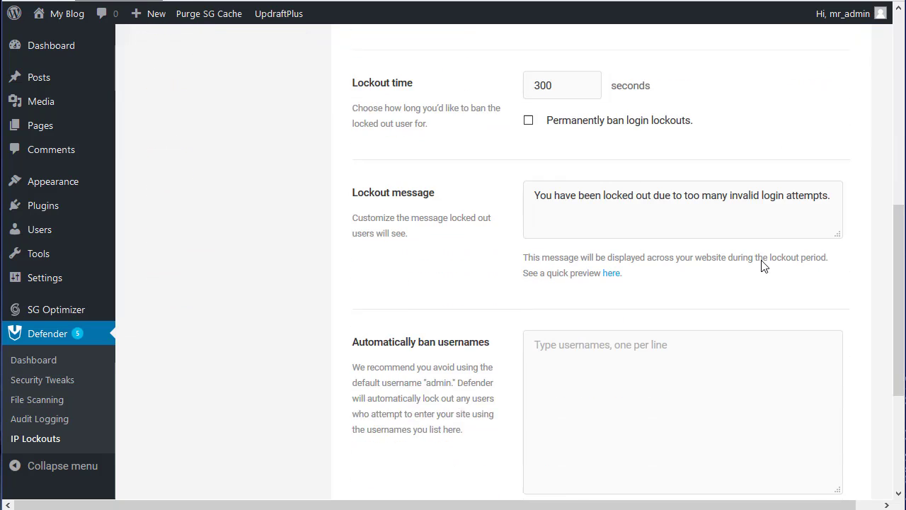
scroll(763, 263, down, 2)
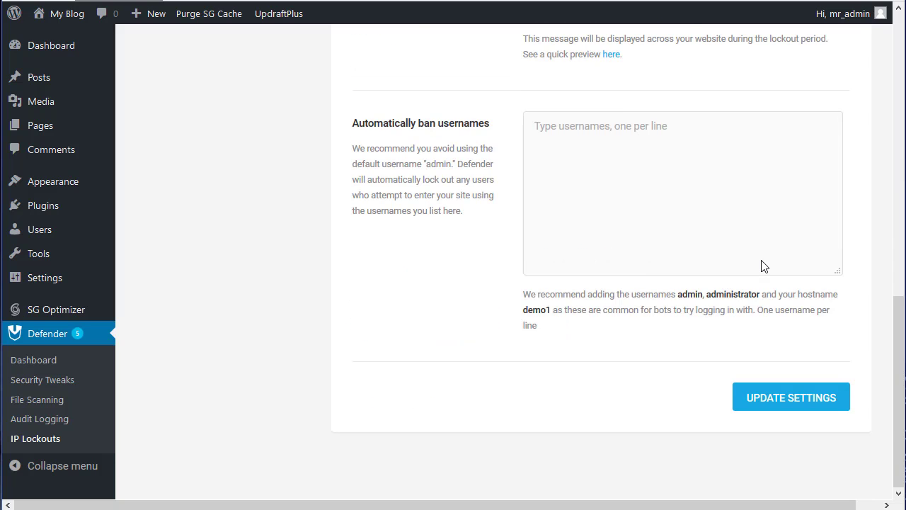
scroll(761, 260, up, 3)
scroll(379, 317, up, 5)
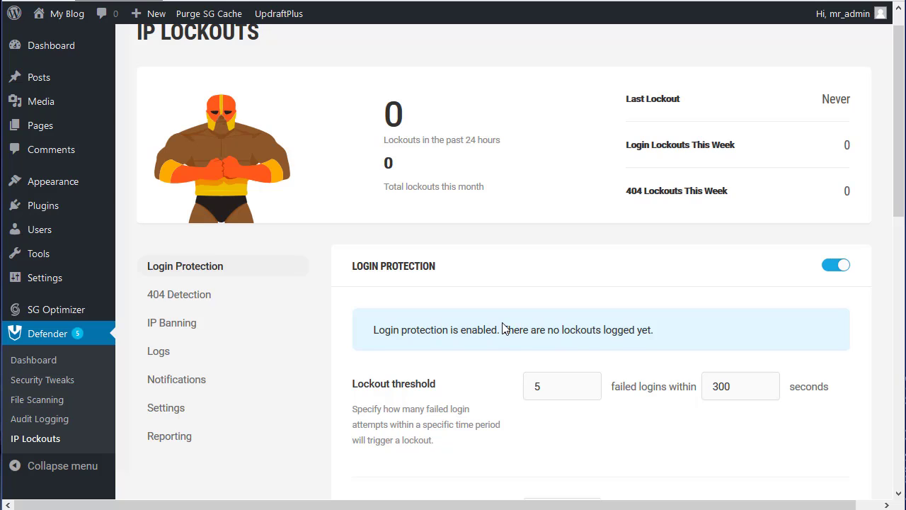
scroll(502, 328, down, 2)
scroll(503, 328, up, 2)
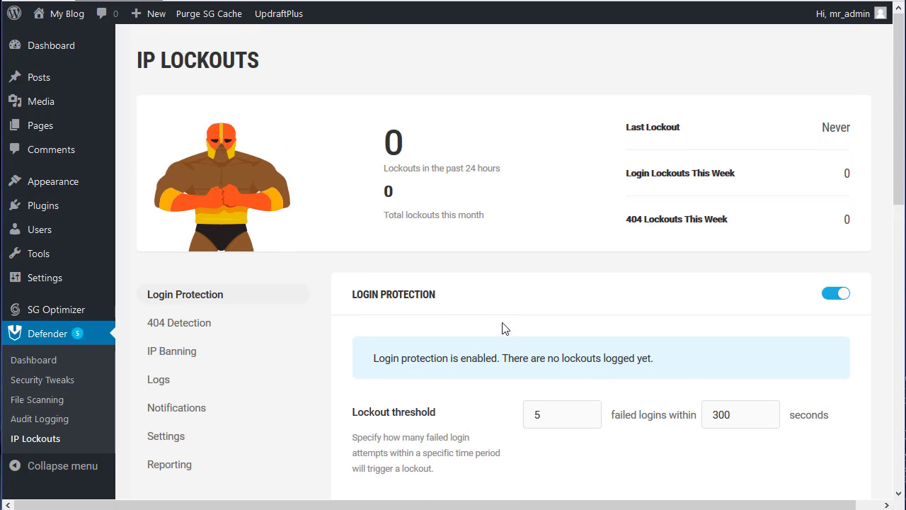
Step: Review the security tweaks, file scanning, IP lockouts, audit logging and reporting summaries on Defender's own dashboard
click(45, 339)
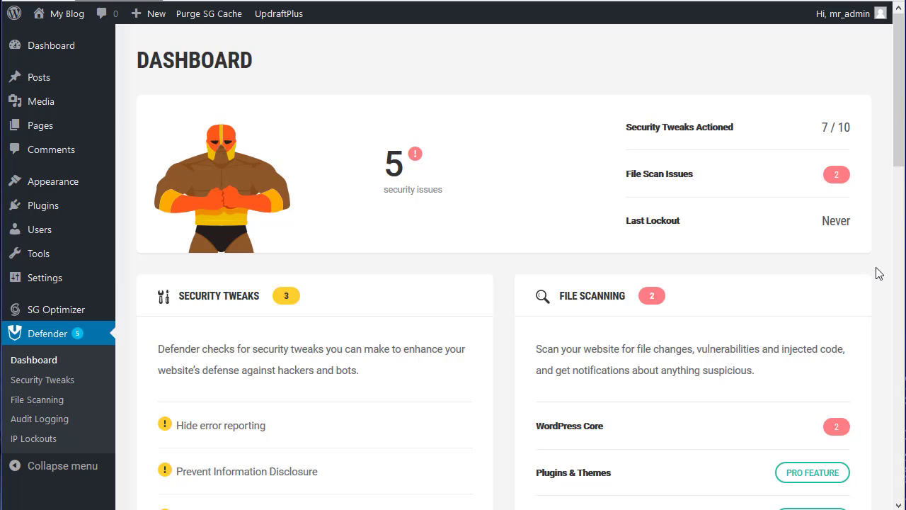
scroll(876, 272, down, 3)
scroll(877, 273, down, 7)
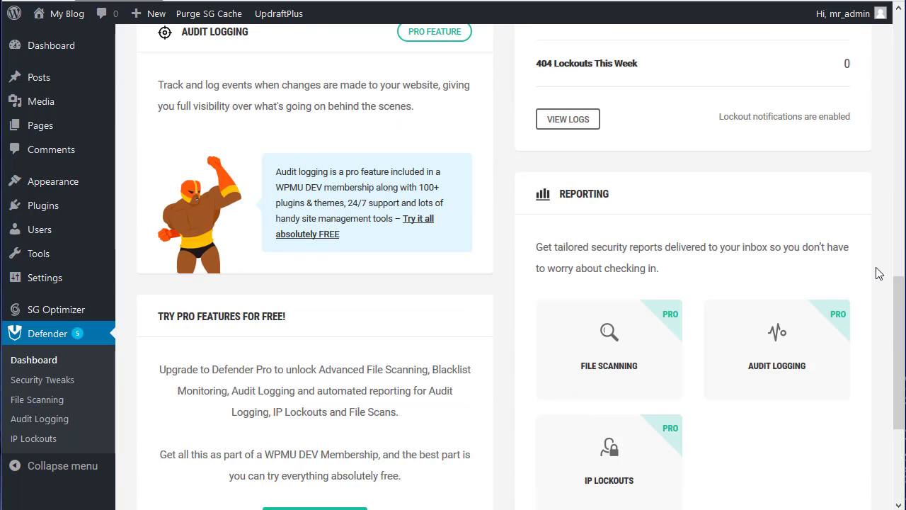
scroll(878, 273, up, 2)
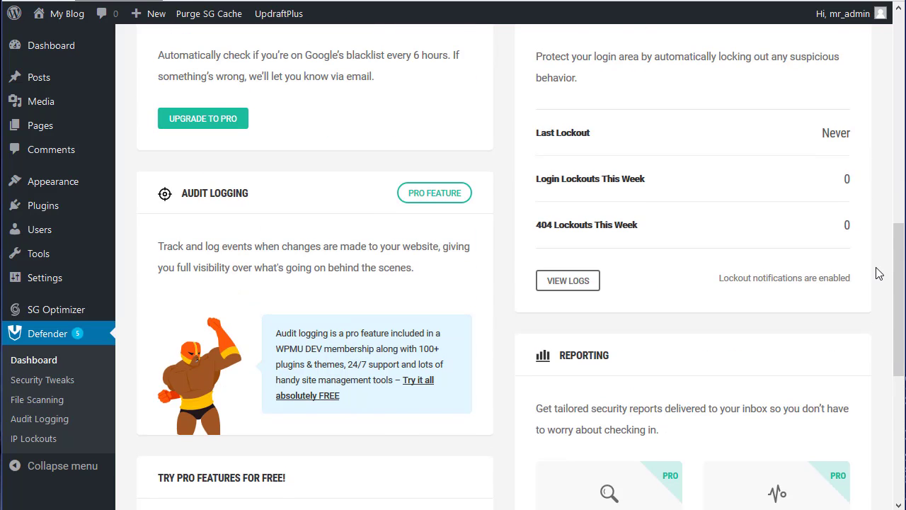
scroll(878, 274, down, 2)
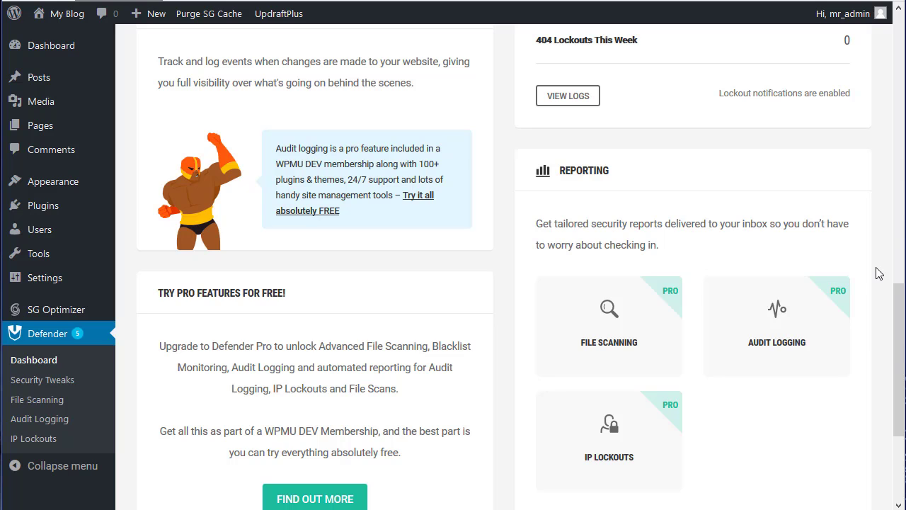
scroll(879, 274, down, 3)
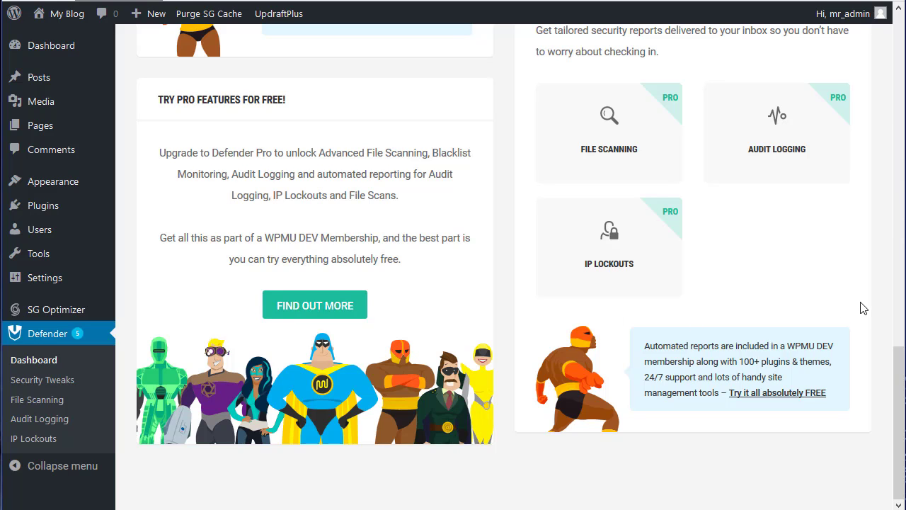
scroll(864, 308, up, 9)
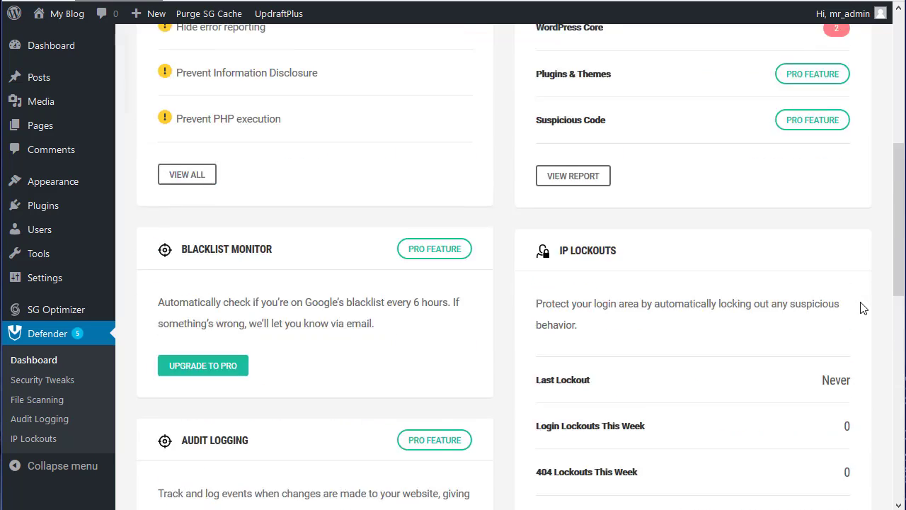
scroll(864, 308, up, 3)
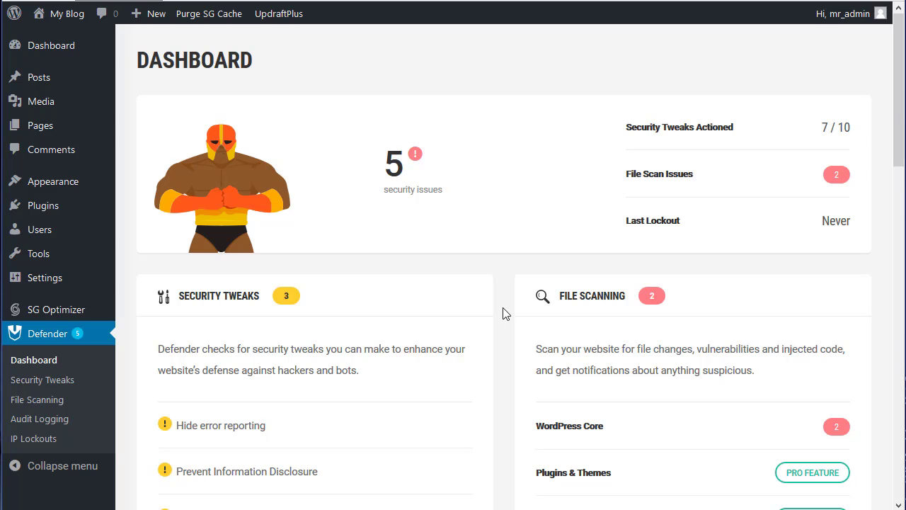
scroll(505, 314, down, 6)
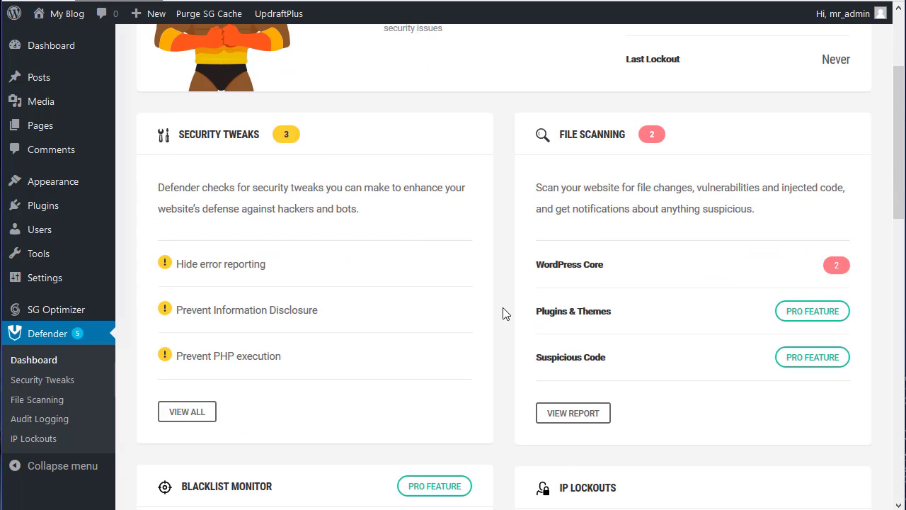
scroll(505, 313, down, 4)
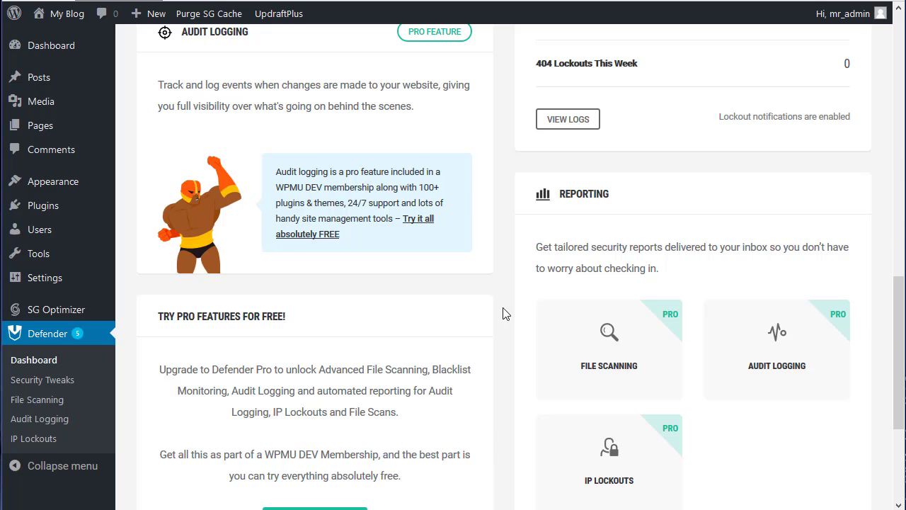
scroll(505, 314, down, 3)
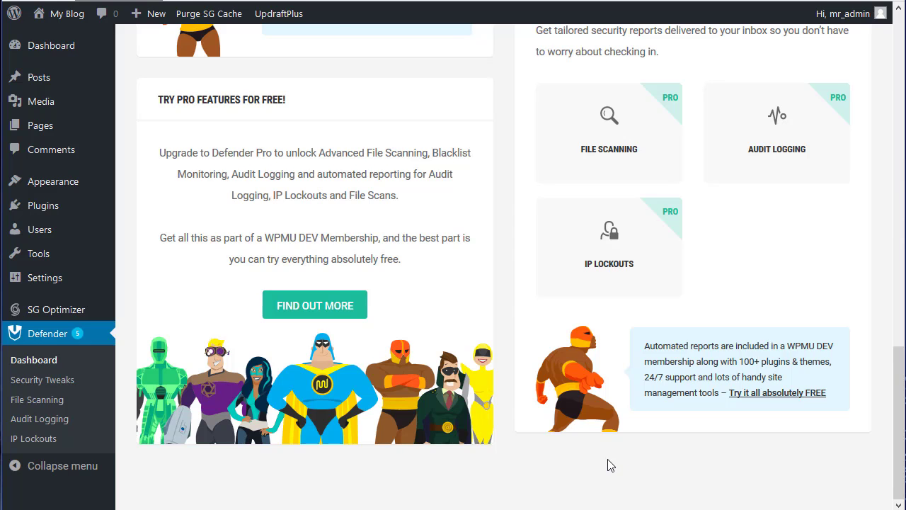
scroll(611, 465, up, 15)
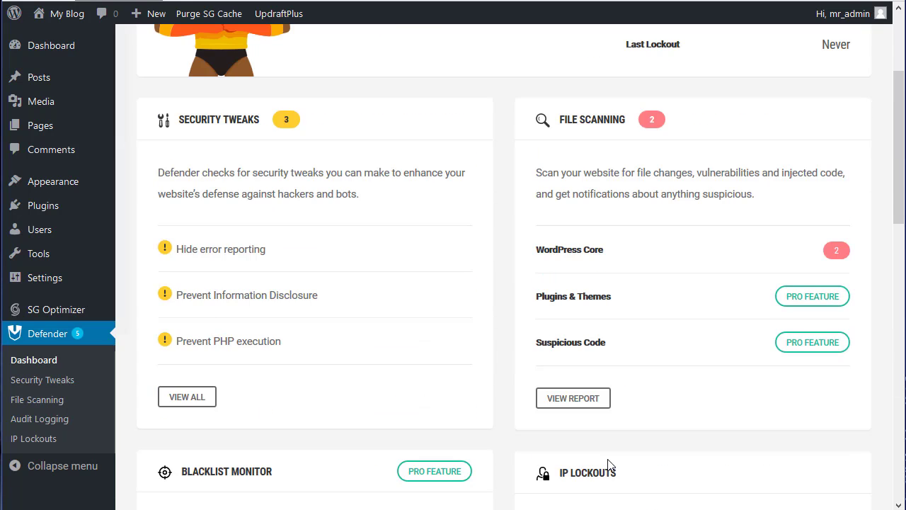
scroll(608, 465, up, 3)
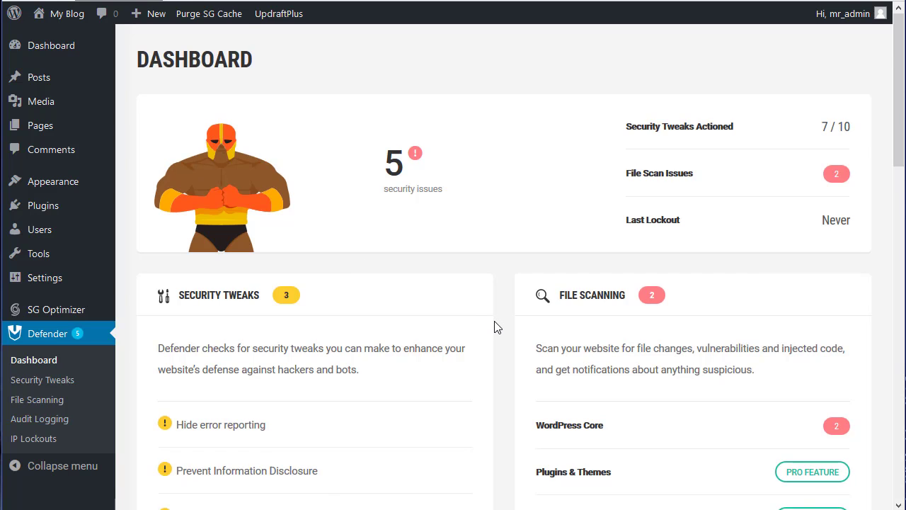
scroll(496, 327, down, 3)
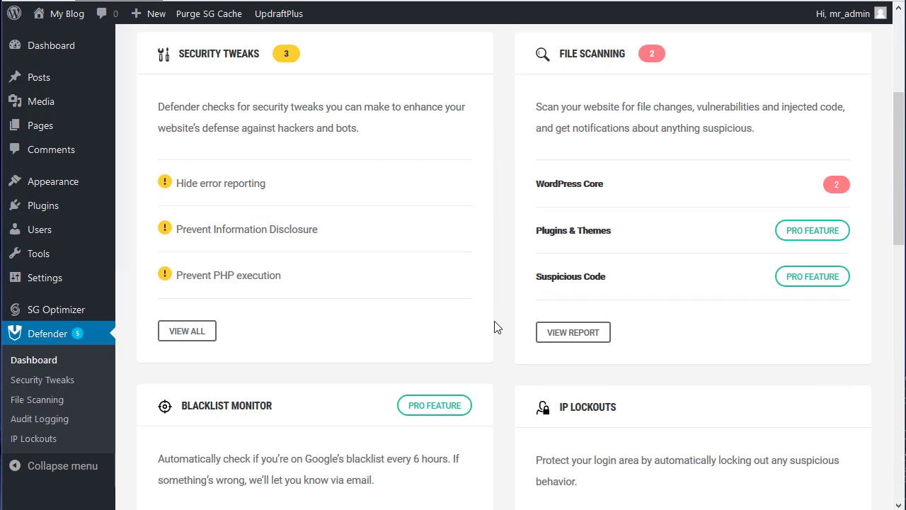
scroll(496, 326, up, 3)
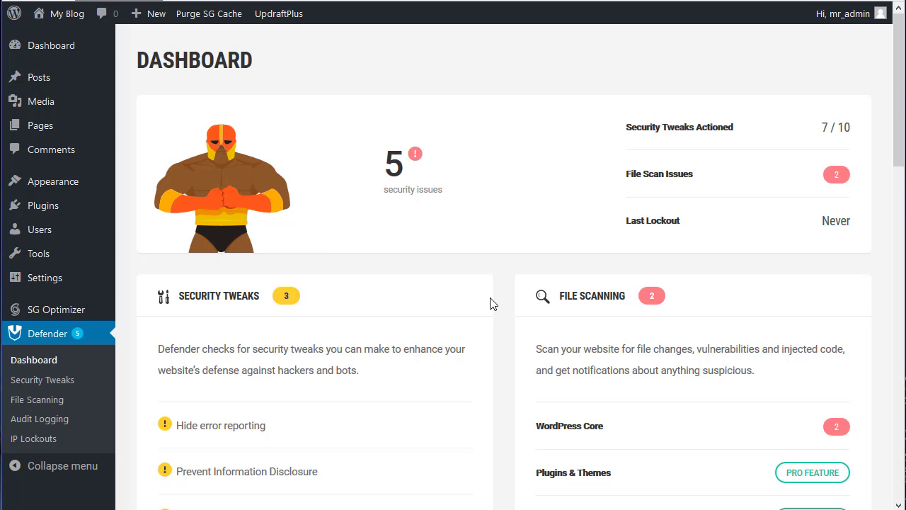
scroll(496, 304, down, 4)
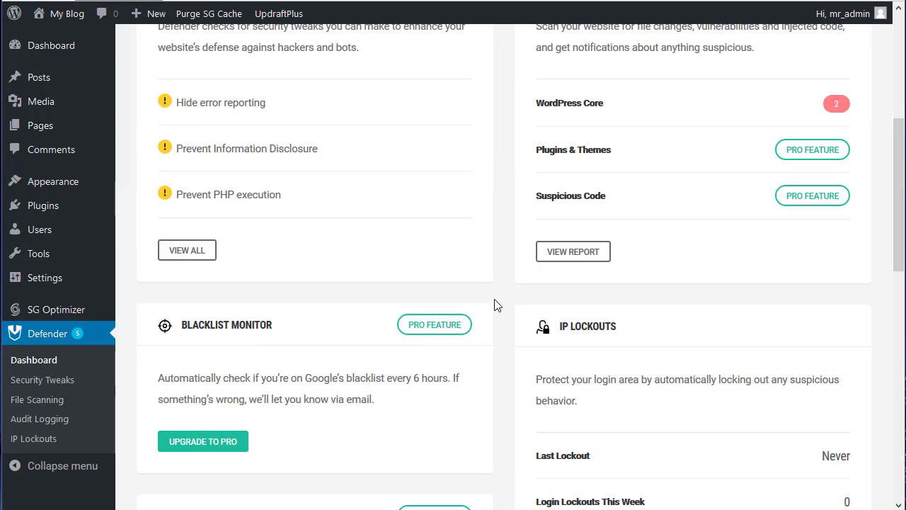
scroll(496, 304, down, 5)
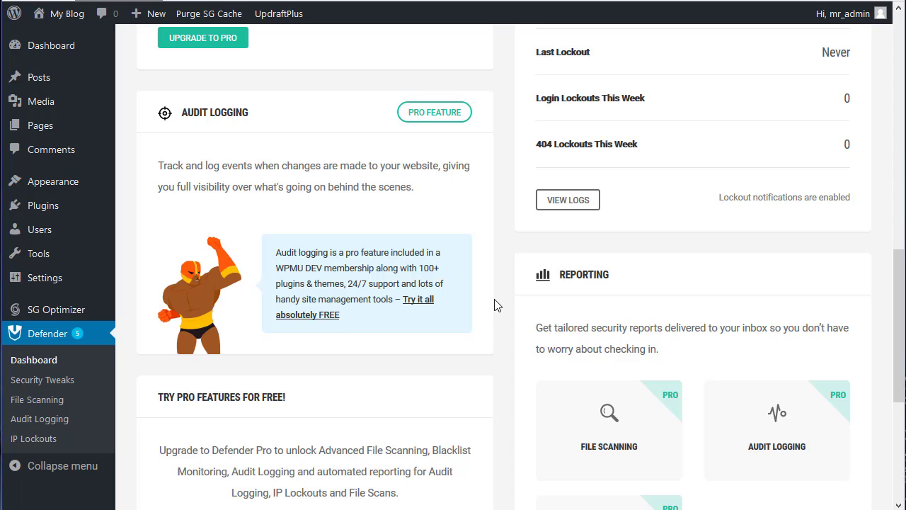
scroll(496, 304, up, 9)
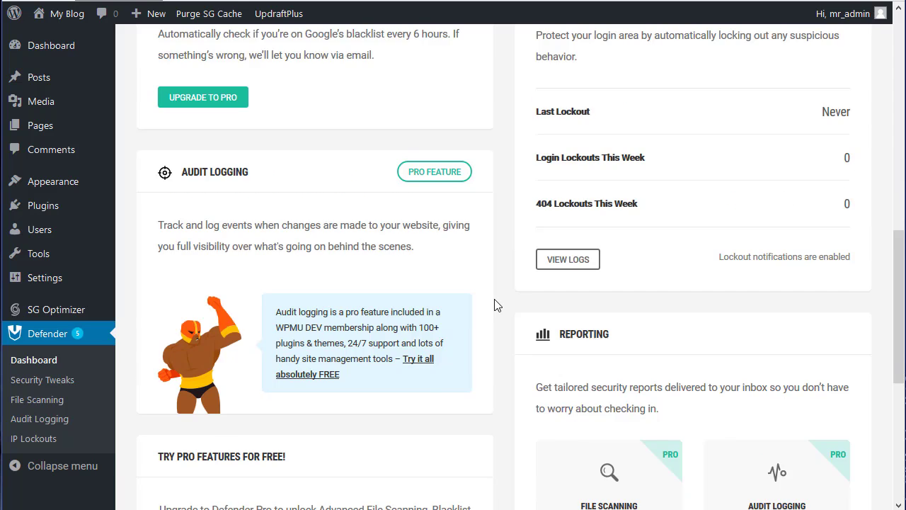